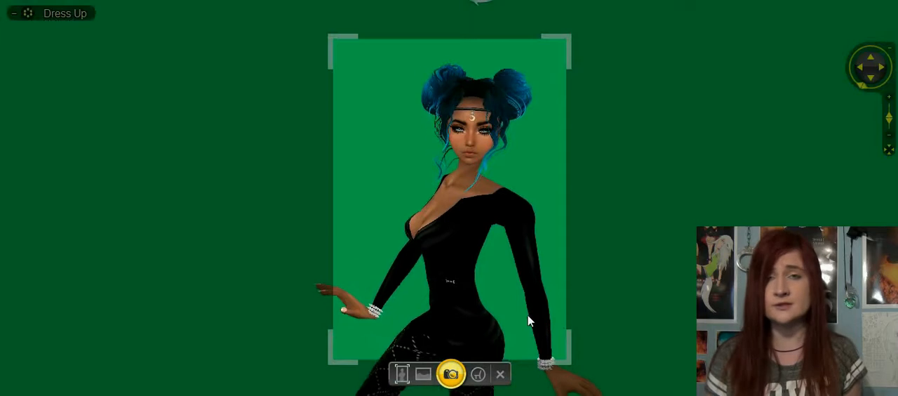
Step: Fit the whole avatar inside the portrait photo frame, then capture and save the green-screen photo
scroll(530, 323, "down", 5)
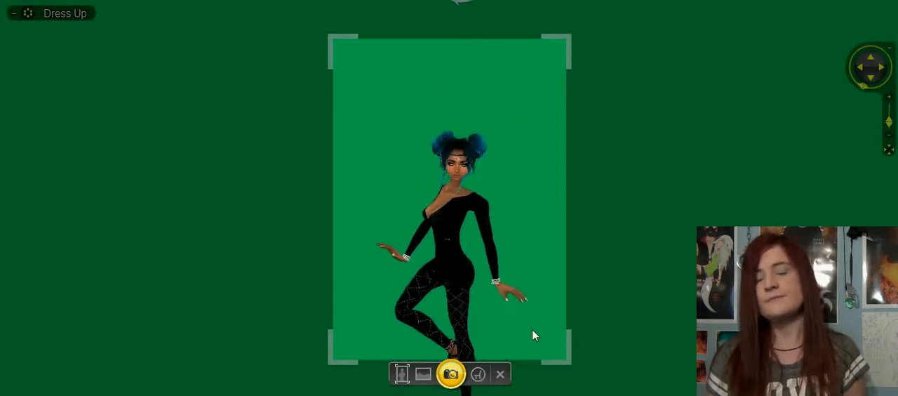
scroll(532, 328, "down", 3)
left_click_drag(527, 323, 527, 295)
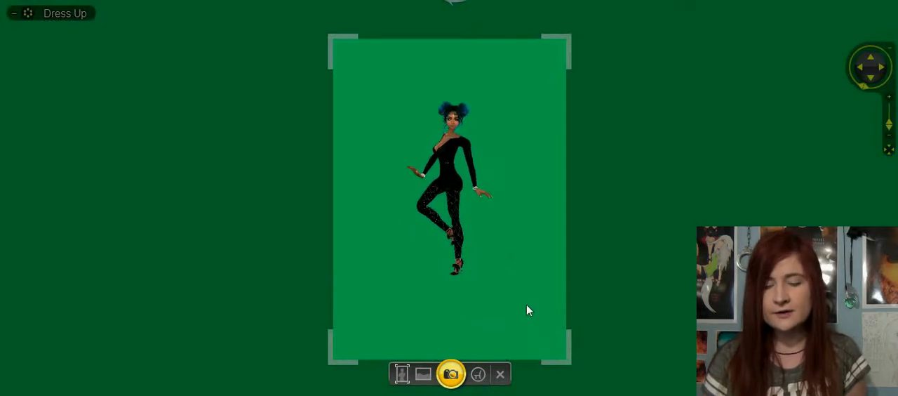
left_click(453, 375)
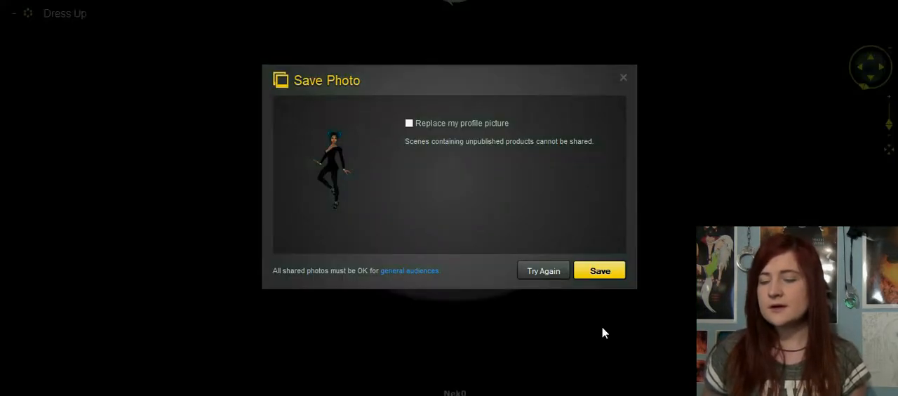
left_click(599, 272)
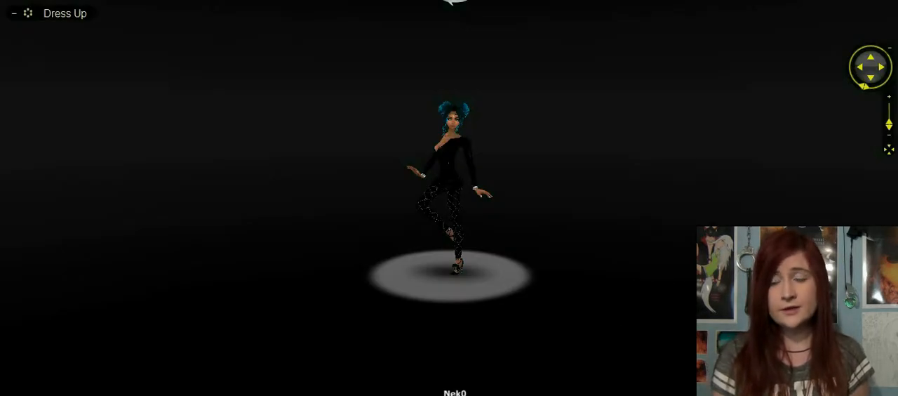
Step: Switch to the IMVU website and open the newest photo in the account's first photo album
left_click(404, 394)
scroll(461, 306, "up", 4)
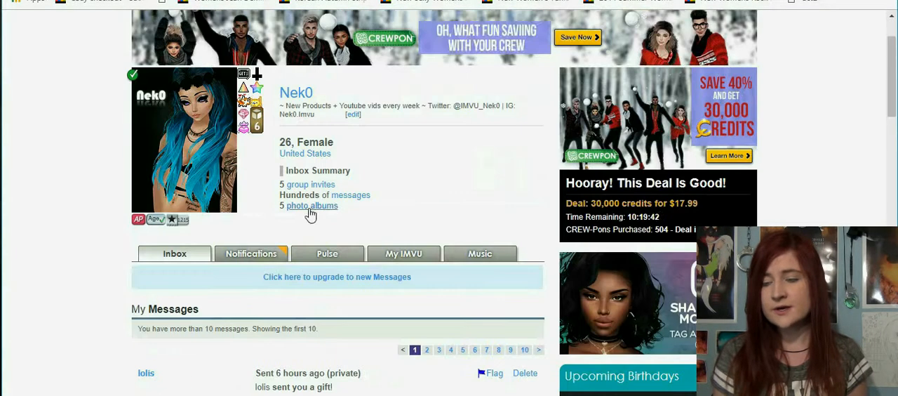
left_click(309, 209)
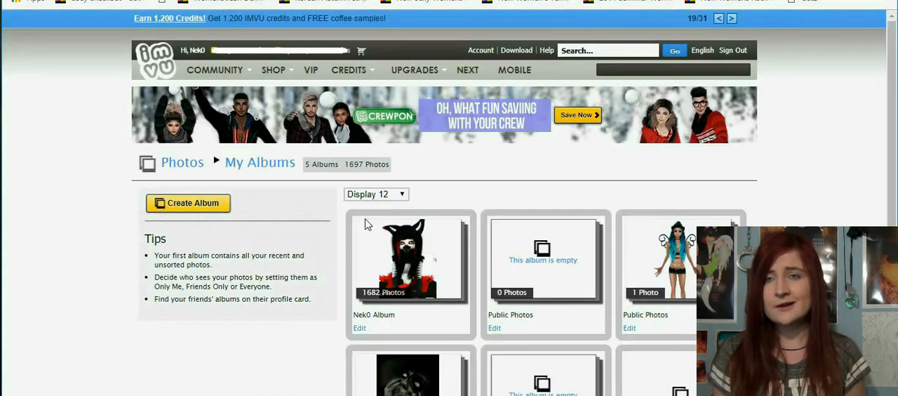
left_click(368, 288)
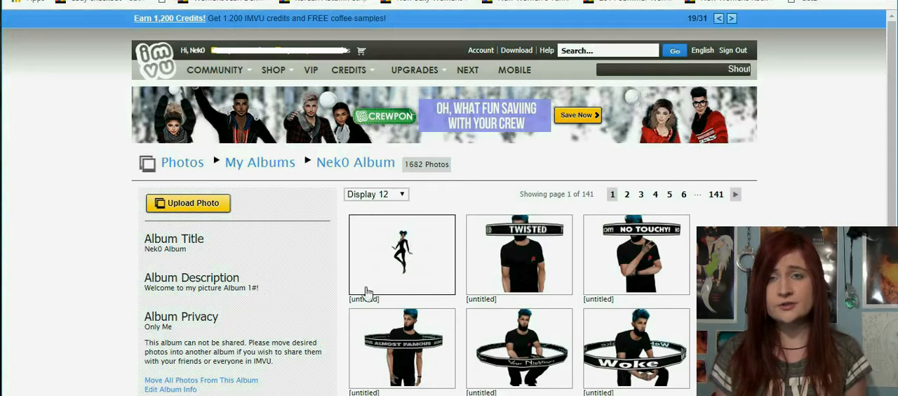
left_click(367, 315)
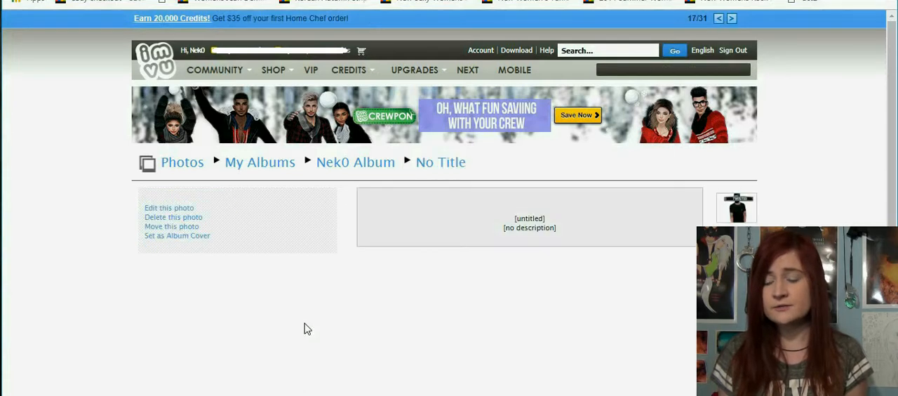
Step: Save the full-size avatar photo from the photo page to the computer
scroll(414, 295, "down", 1)
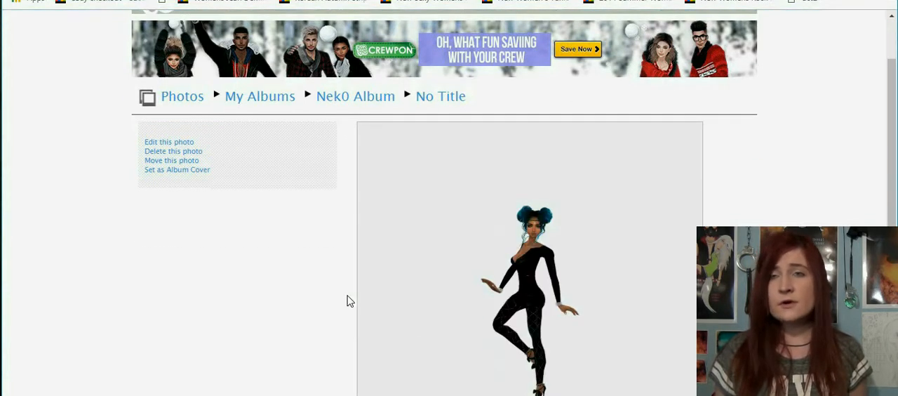
scroll(350, 301, "down", 1)
scroll(350, 301, "down", 1)
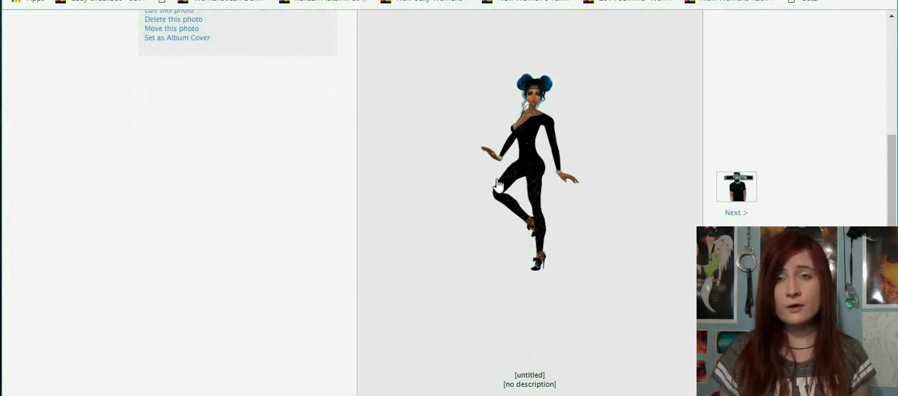
right_click(496, 180)
left_click(364, 305)
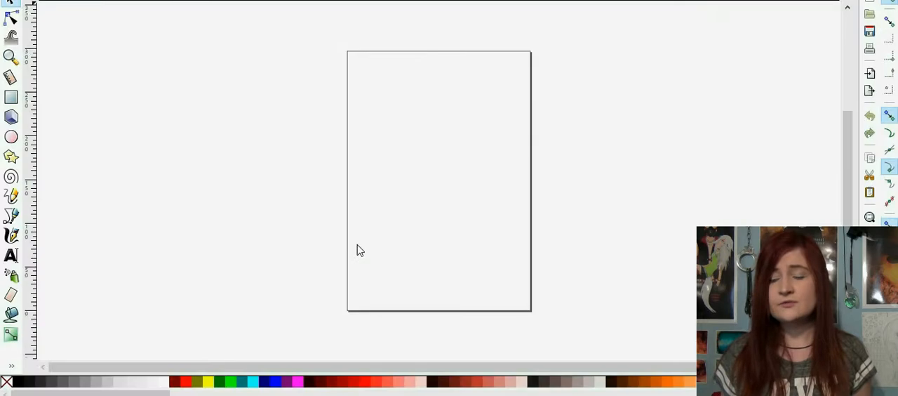
Step: Switch to Inkscape and set the custom page size to 100 px wide and 80 px high
key("ctrl+shift+d")
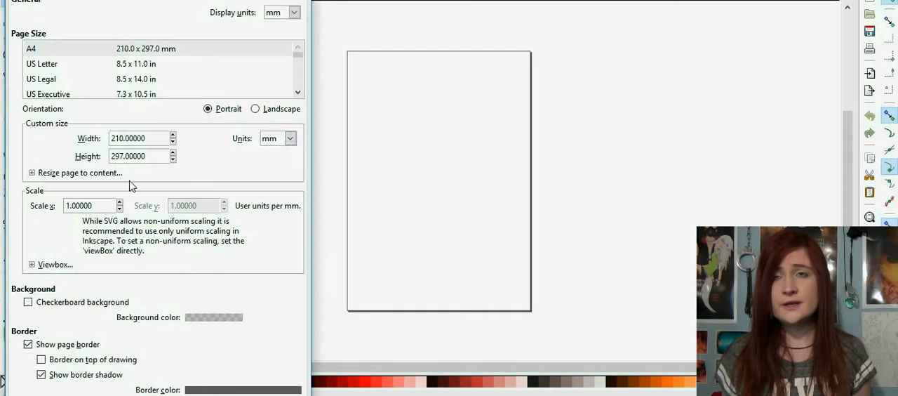
left_click(290, 138)
left_click(279, 179)
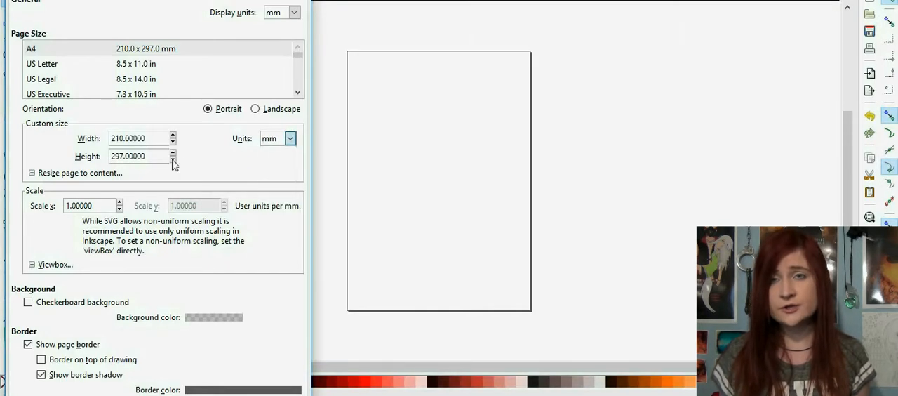
left_click_drag(155, 140, 4, 141)
type("1")
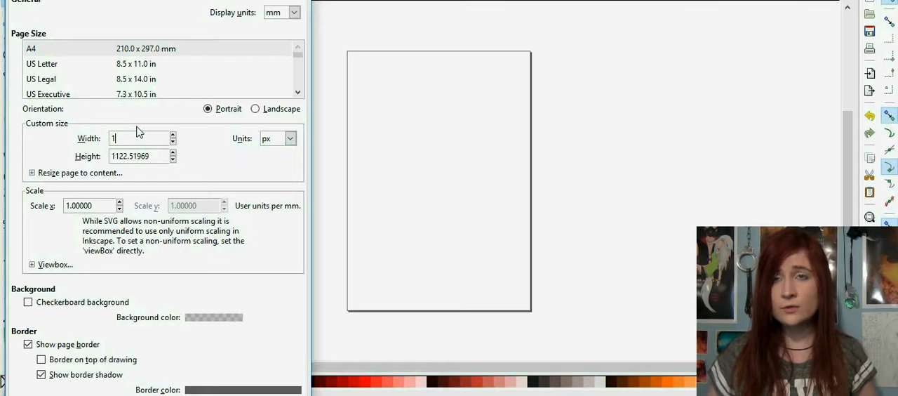
type("00")
key("Tab")
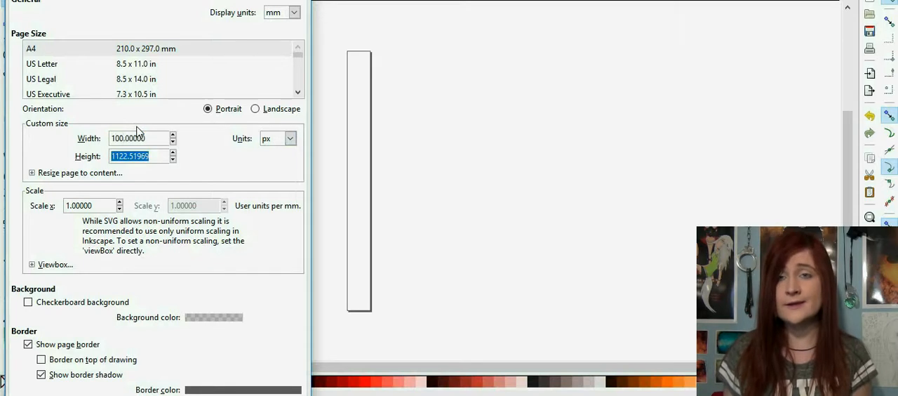
type("80")
key("Return")
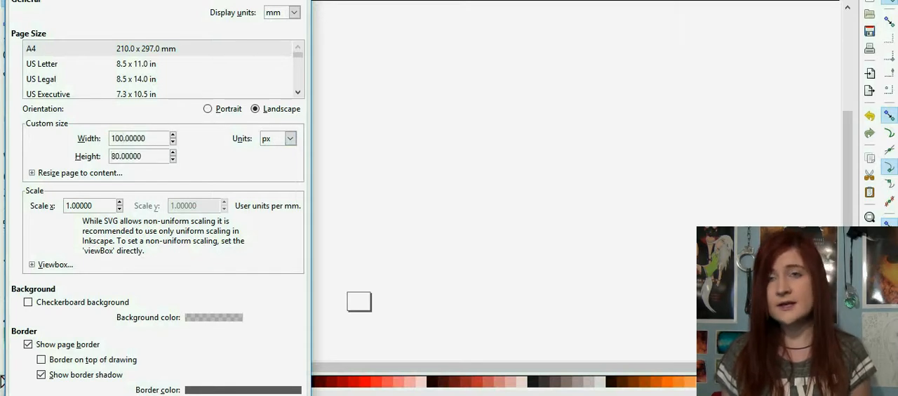
key("Escape")
Step: Import the saved avatar photo into the document
scroll(333, 171, "down", 3)
key("plus")
key("plus")
key("plus")
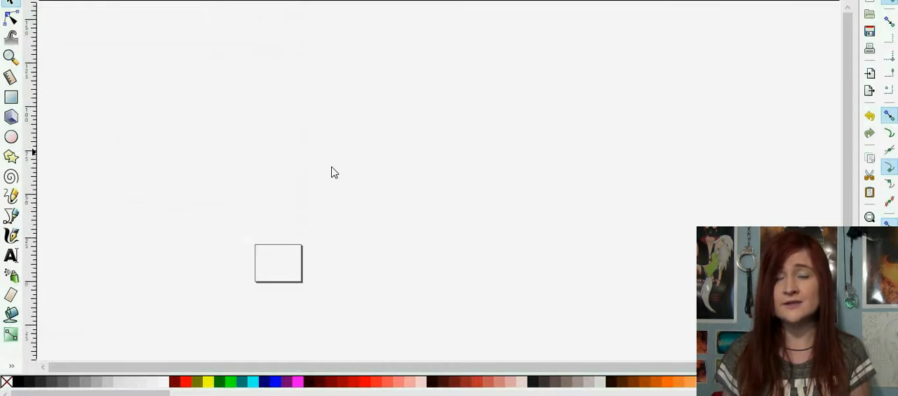
scroll(334, 175, "down", 2)
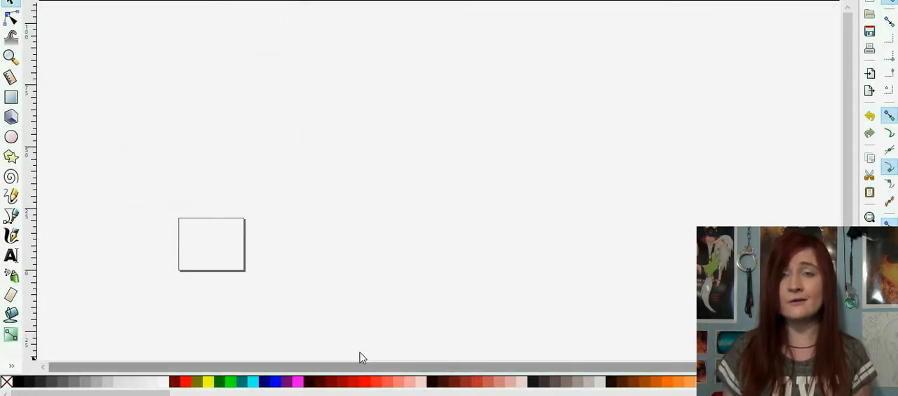
scroll(255, 259, "down", 1)
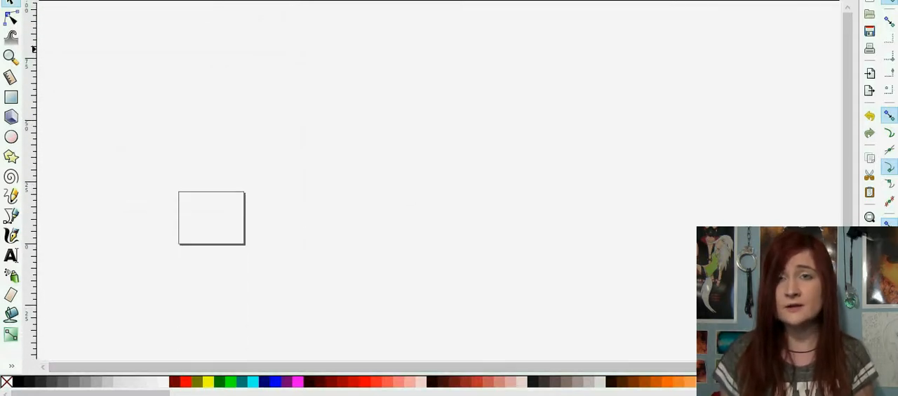
scroll(256, 277, "down", 2)
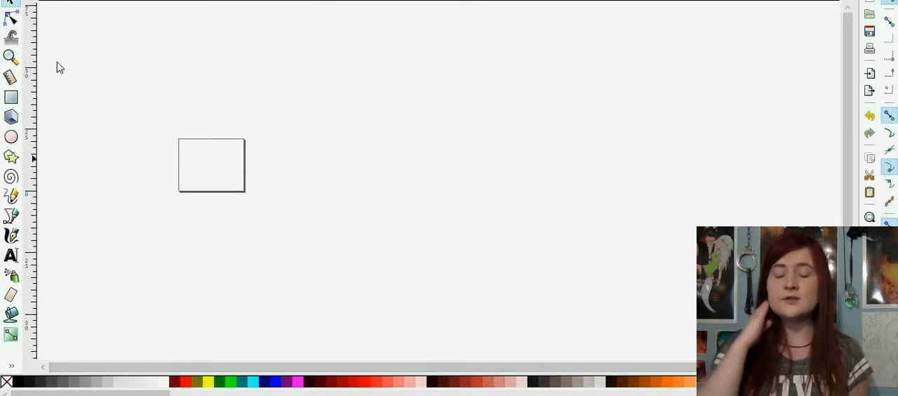
left_click(10, 0)
left_click(71, 103)
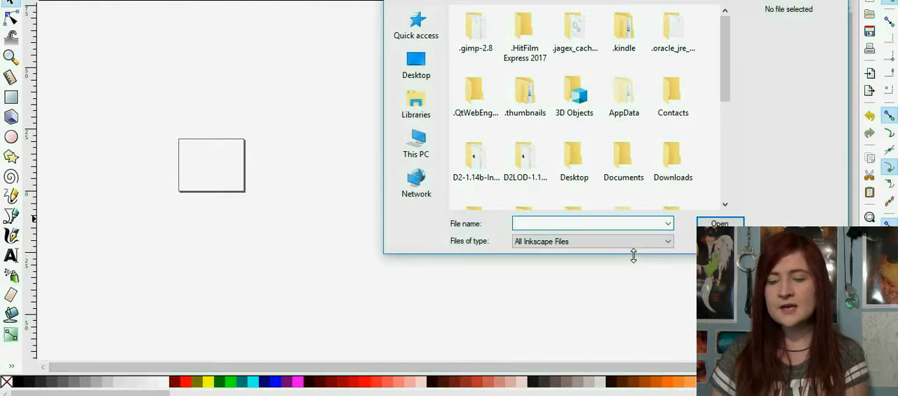
left_click(413, 105)
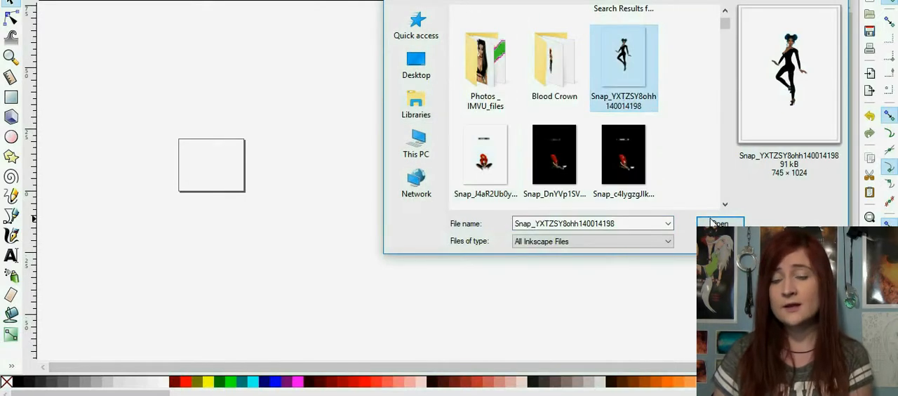
left_click(719, 223)
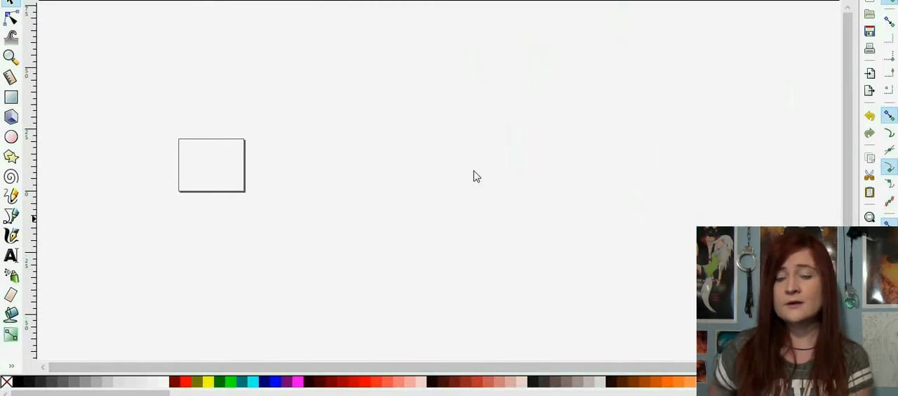
left_click(537, 276)
Step: Move the imported avatar image over the page and scale it down proportionally around its centre
left_click_drag(520, 84, 205, 237)
scroll(444, 182, "down", 2)
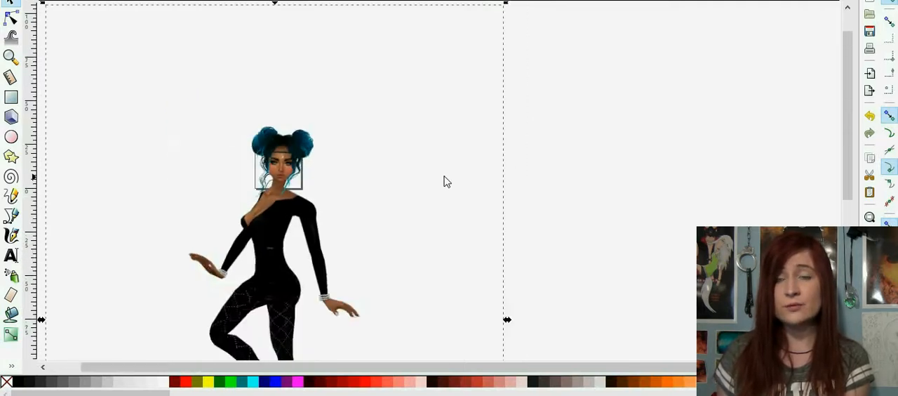
scroll(393, 235, "down", 1)
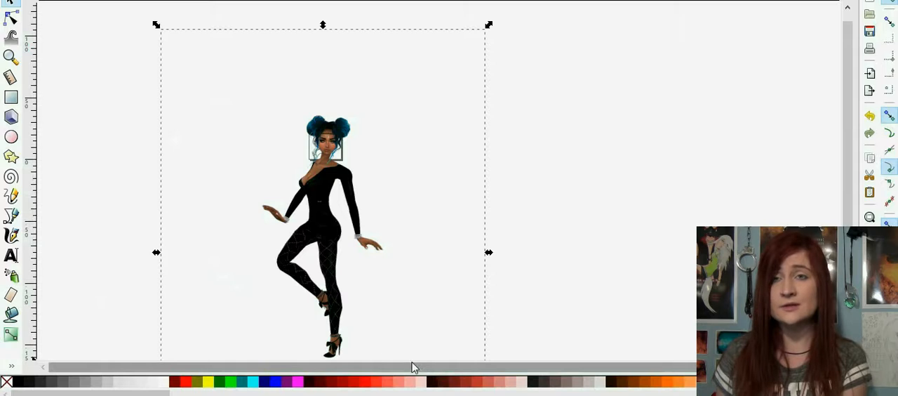
scroll(520, 116, "up", 1)
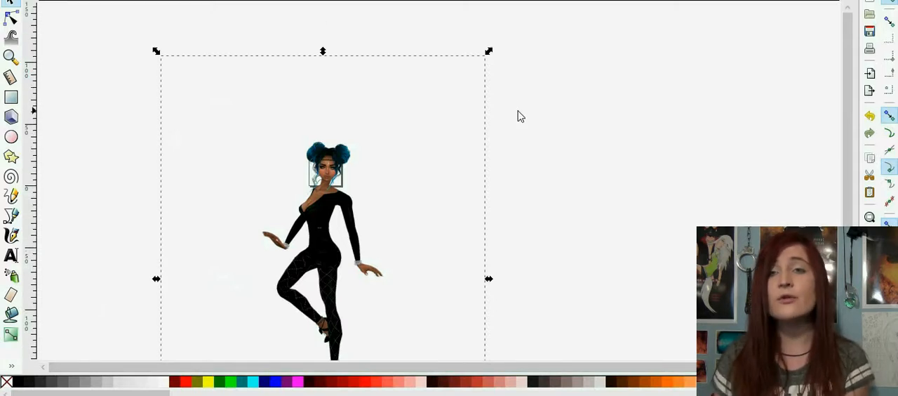
scroll(520, 116, "down", 1)
left_click_drag(487, 26, 461, 65)
key("ctrl+z")
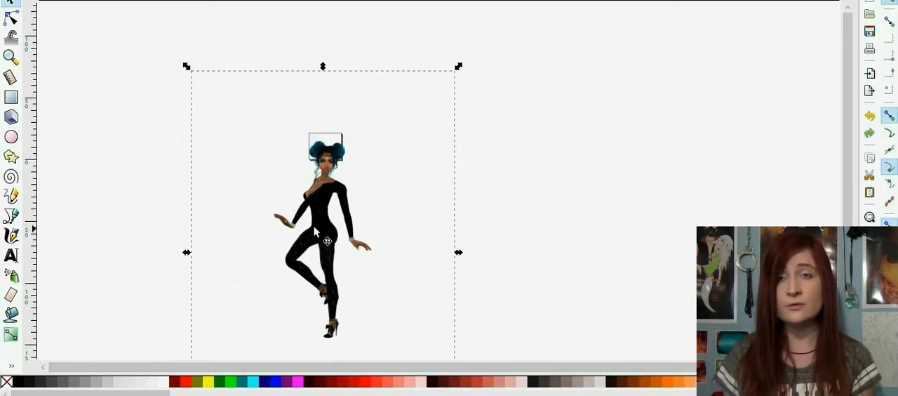
Step: Shrink and reposition the avatar image further until the head and hair buns fit inside the page frame
left_click_drag(321, 214, 325, 191)
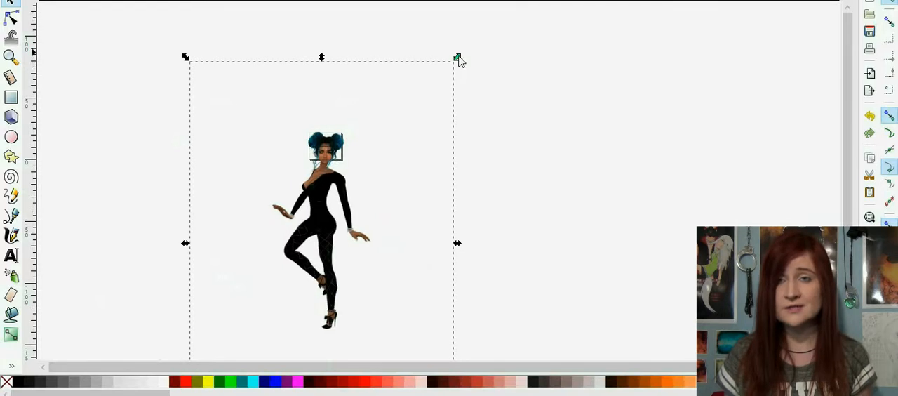
left_click_drag(457, 58, 451, 78)
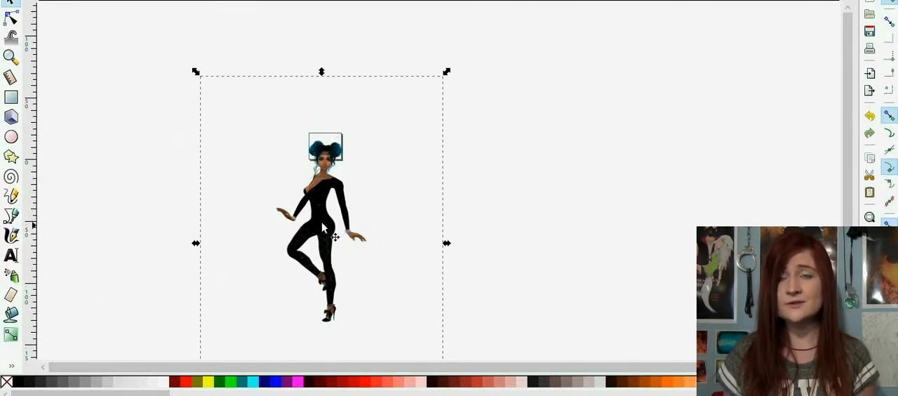
left_click_drag(322, 221, 342, 223)
left_click_drag(451, 67, 440, 77)
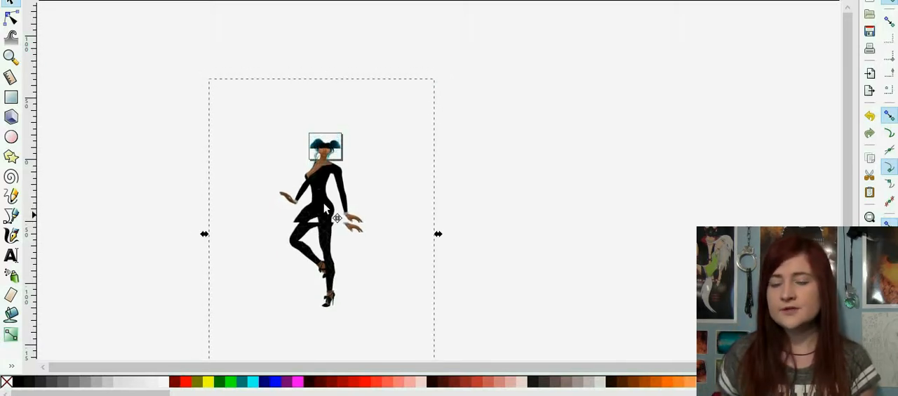
left_click_drag(326, 213, 324, 205)
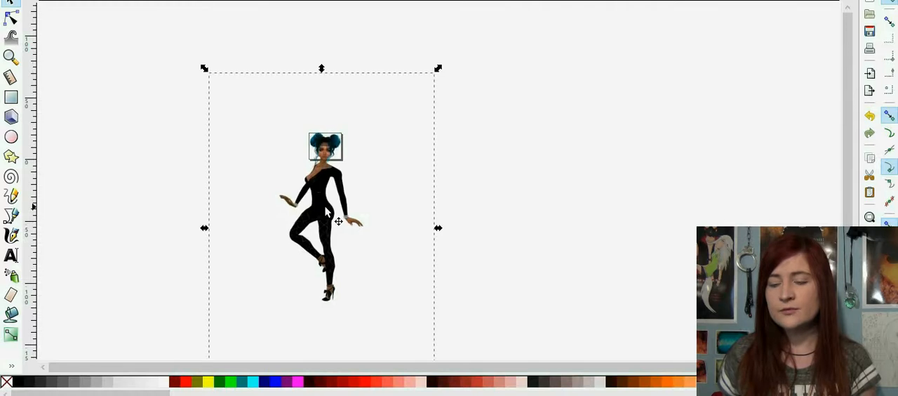
Step: Apply a filter effect to the avatar image
key("plus")
key("plus")
key("plus")
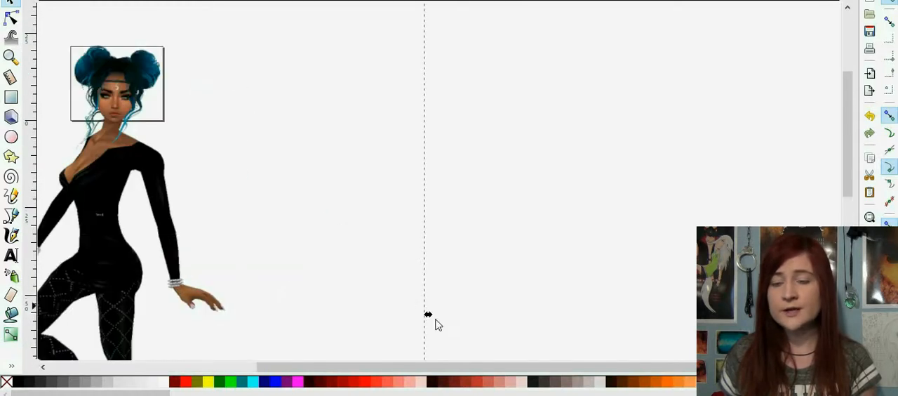
left_click_drag(521, 369, 366, 341)
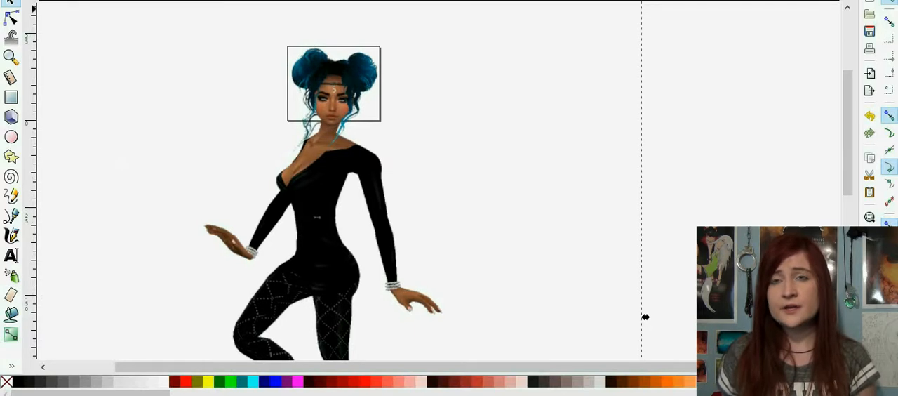
left_click(191, 0)
left_click(166, 0)
scroll(450, 101, "up", 1)
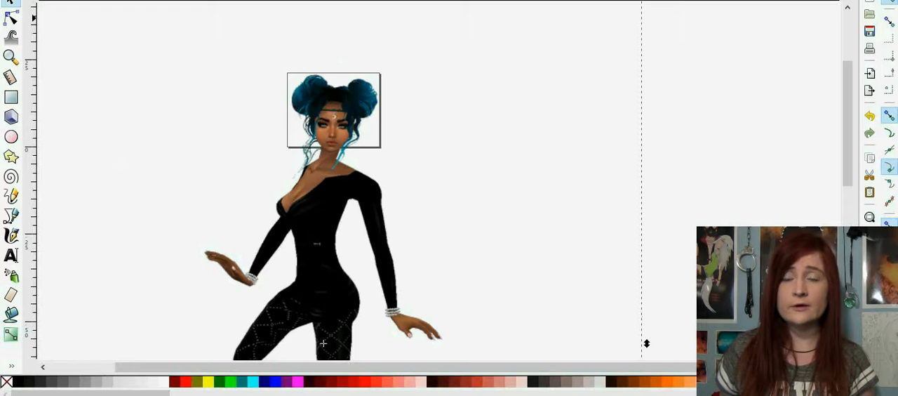
left_click(191, 0)
mouse_move(231, 49)
left_click(356, 97)
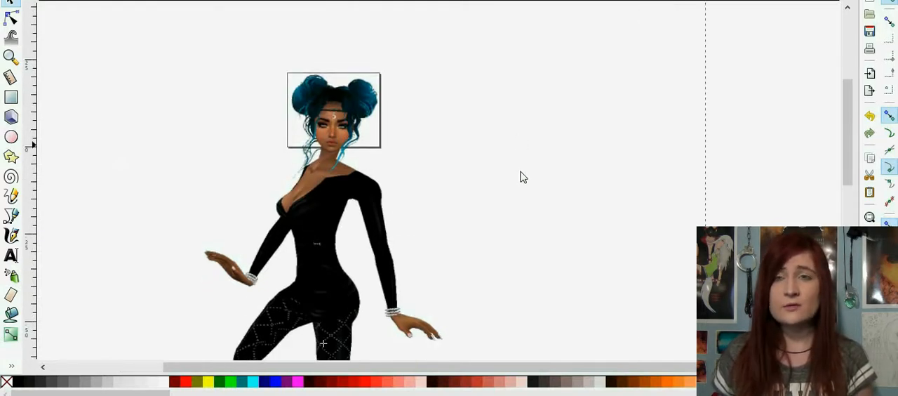
Step: Place guides along all four edges of the page frame around the avatar's head
key("plus")
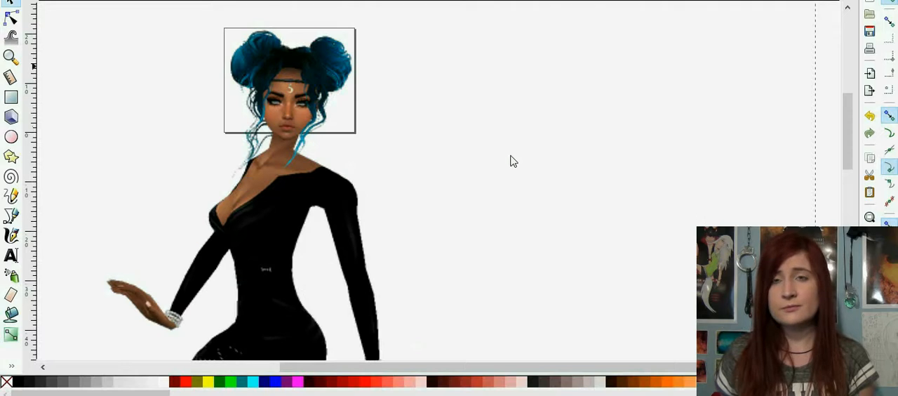
left_click_drag(467, 366, 420, 365)
scroll(386, 250, "up", 1)
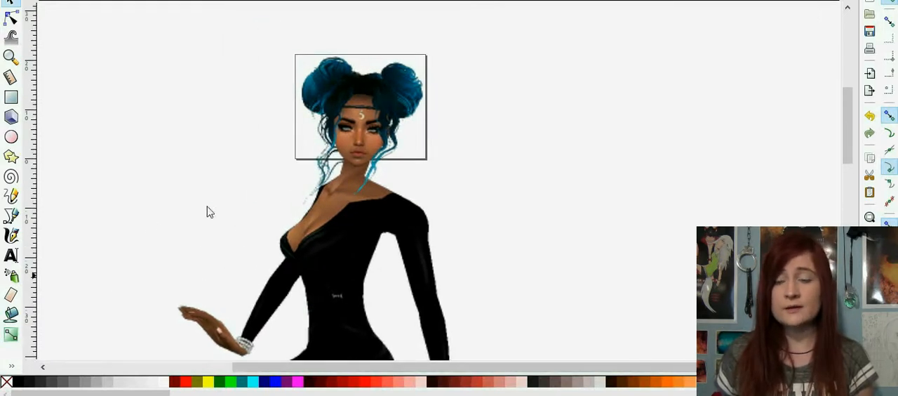
left_click(10, 97)
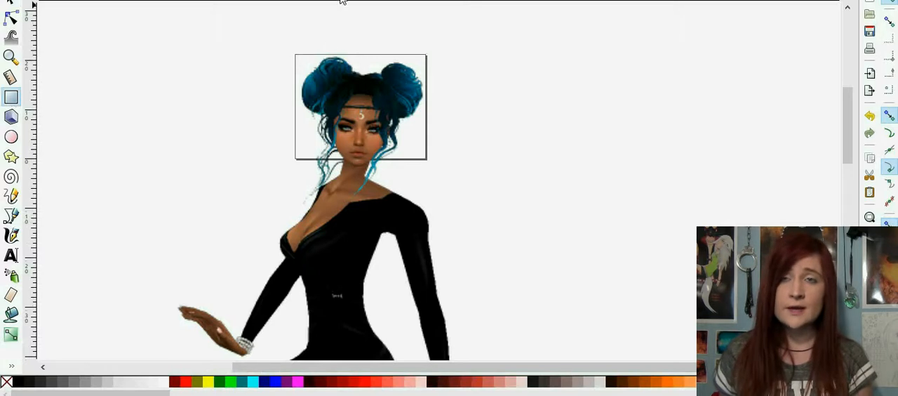
left_click_drag(342, 1, 313, 57)
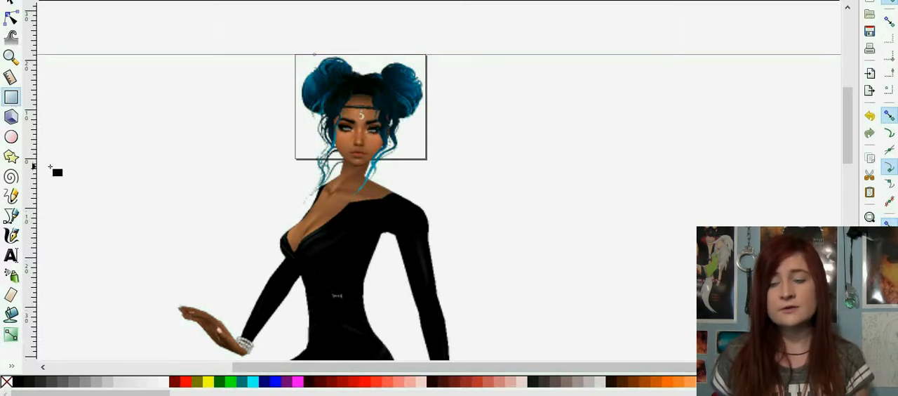
left_click_drag(34, 162, 295, 70)
left_click_drag(33, 236, 426, 138)
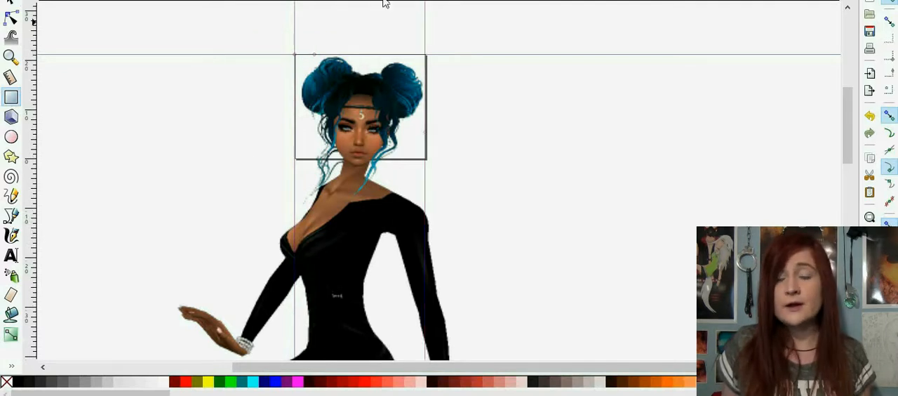
left_click_drag(383, 3, 295, 160)
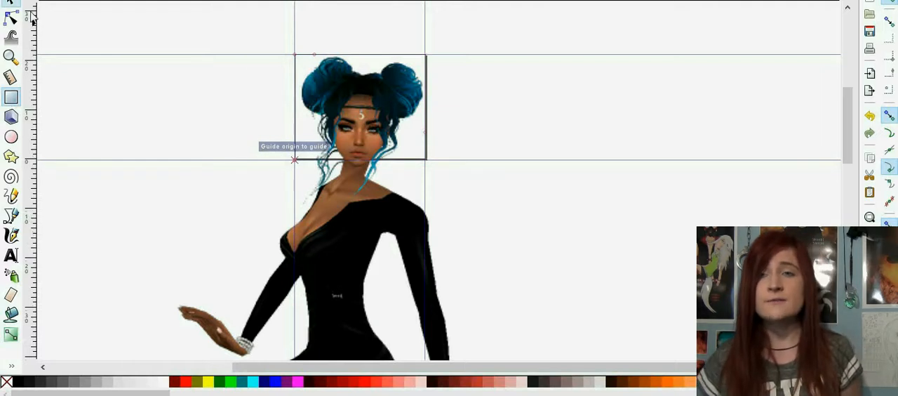
left_click_drag(439, 167, 433, 164)
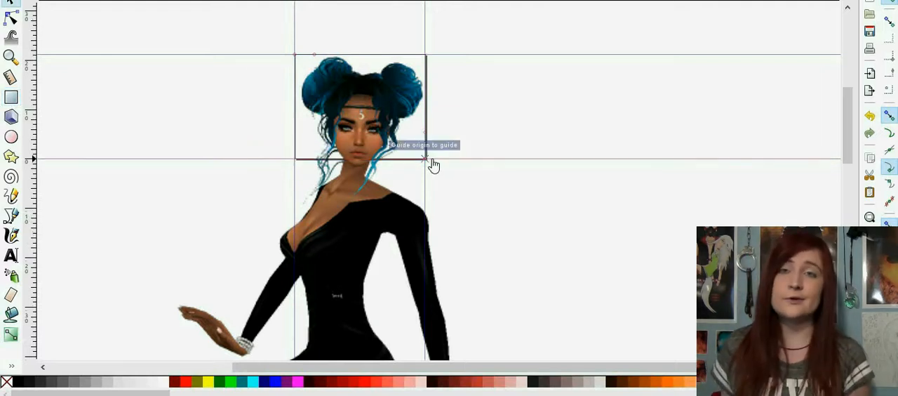
Step: Draw a rectangle filling the page area between the guides and lower it behind the avatar image
left_click(10, 97)
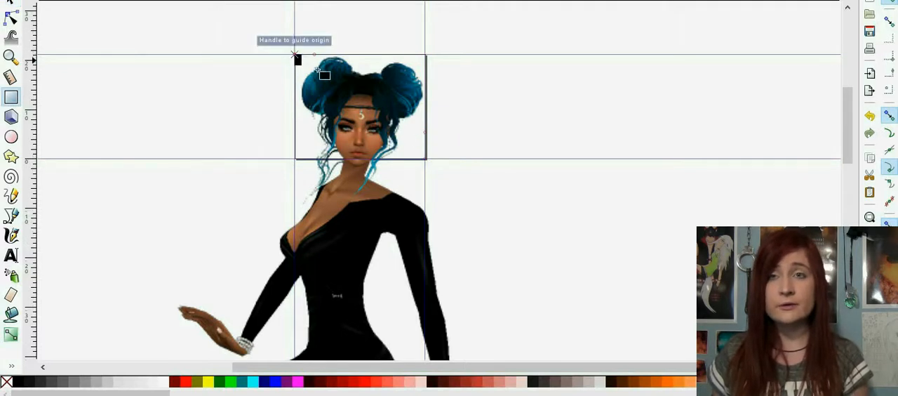
left_click_drag(295, 54, 425, 159)
left_click(12, 3)
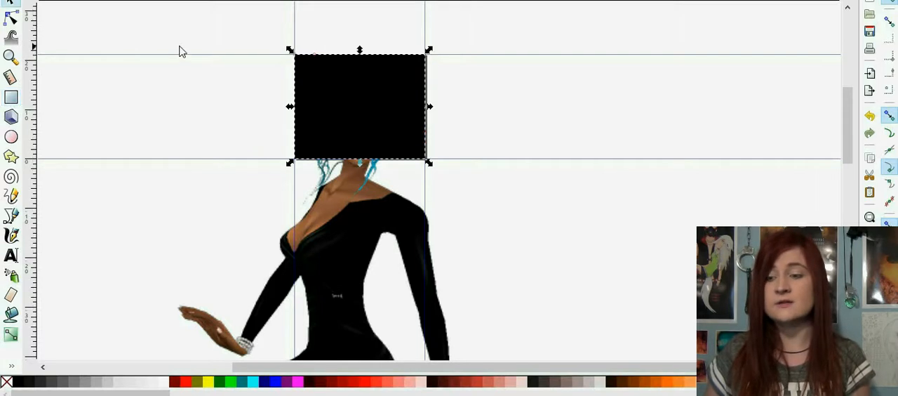
key("Page_Down")
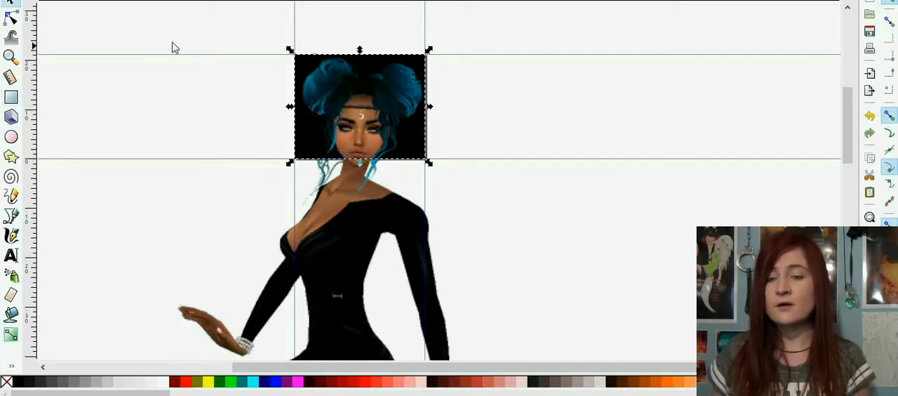
Step: Apply a linear gradient fill to the background rectangle and show its gradient handles
left_click(114, 1)
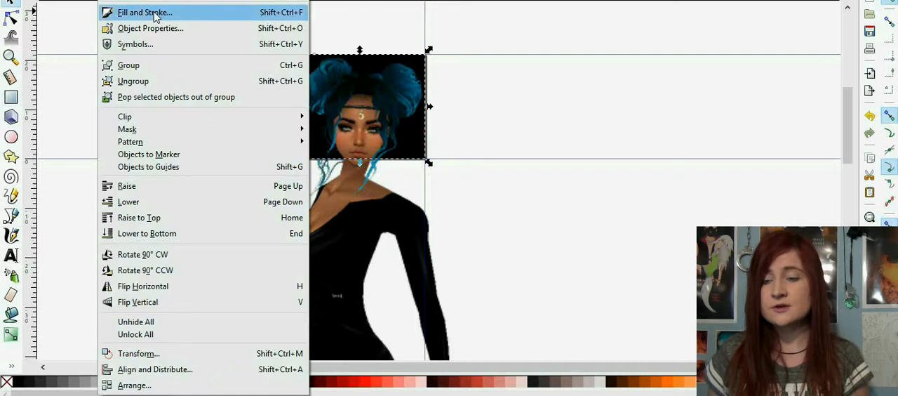
left_click(155, 14)
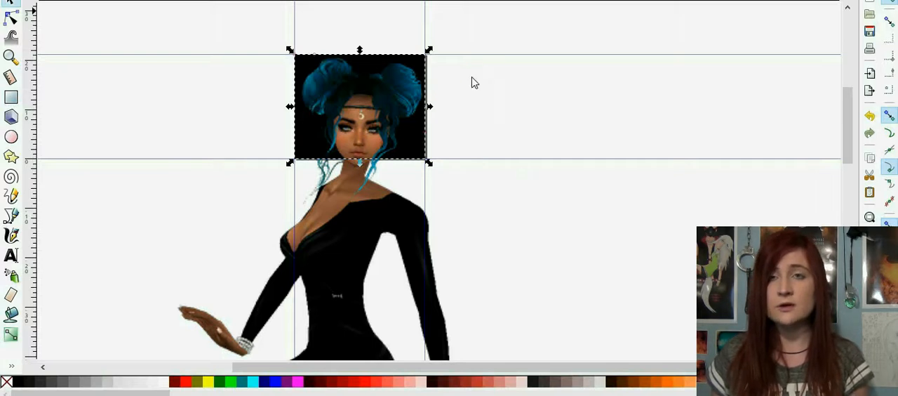
scroll(472, 82, "up", 1)
key("ctrl+shift+f")
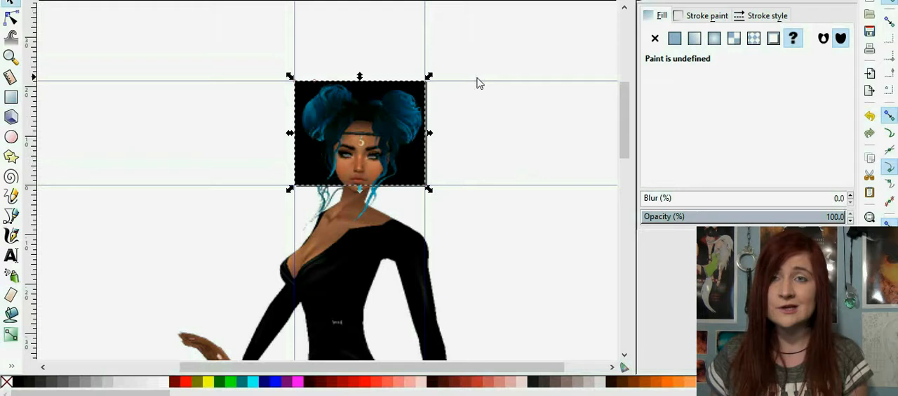
left_click(695, 38)
key("n")
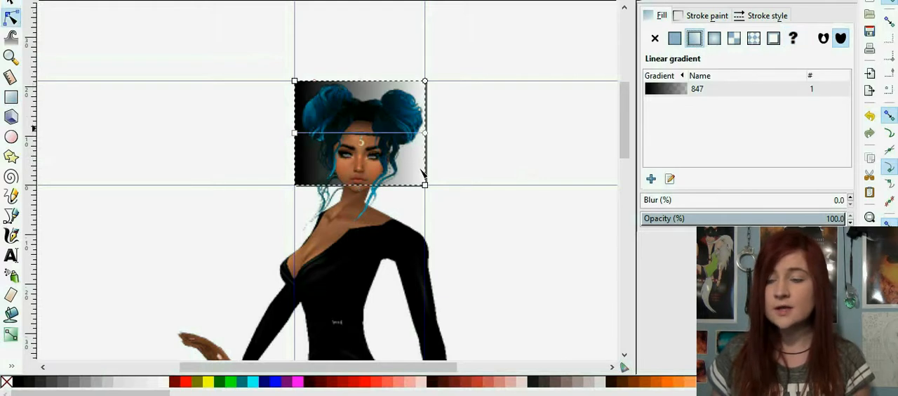
Step: Make the gradient's end stop fully opaque and set its HSL lightness to 61
left_click(424, 132)
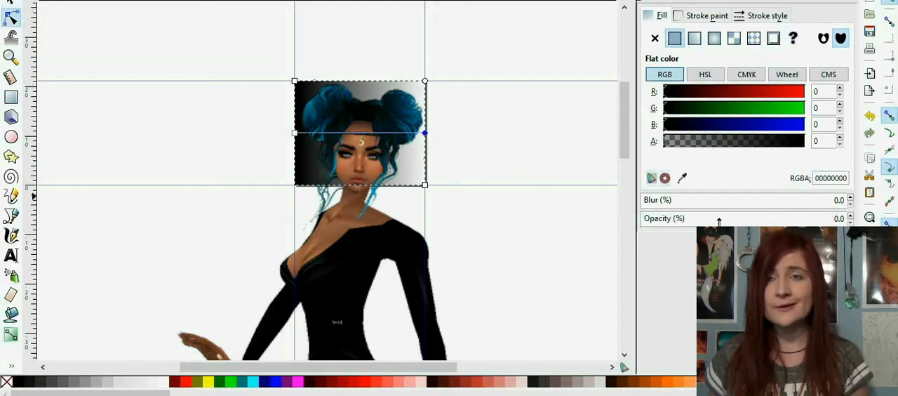
left_click_drag(718, 218, 846, 218)
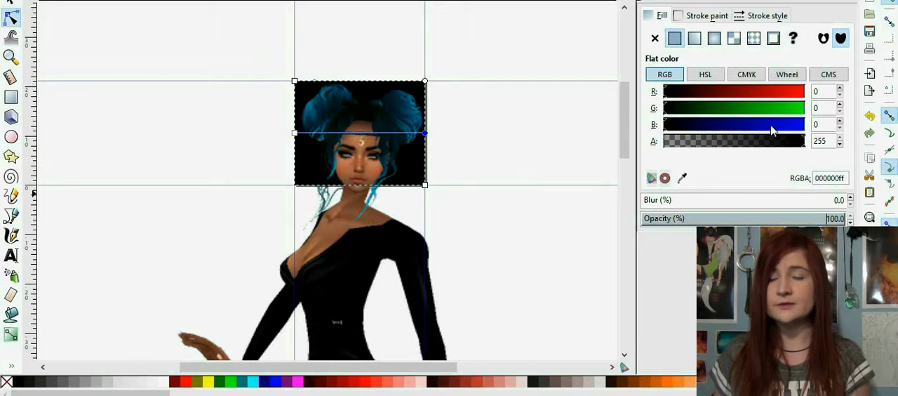
left_click(705, 74)
left_click_drag(666, 124, 697, 125)
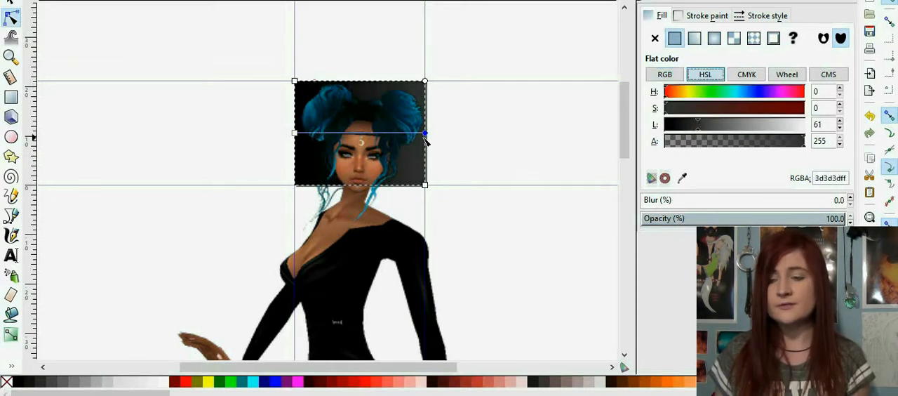
Step: Run the gradient diagonally from the rectangle's lower-left to upper-right corner and set the upper-right stop's lightness to 238
left_click_drag(425, 134, 425, 81)
left_click_drag(303, 135, 295, 185)
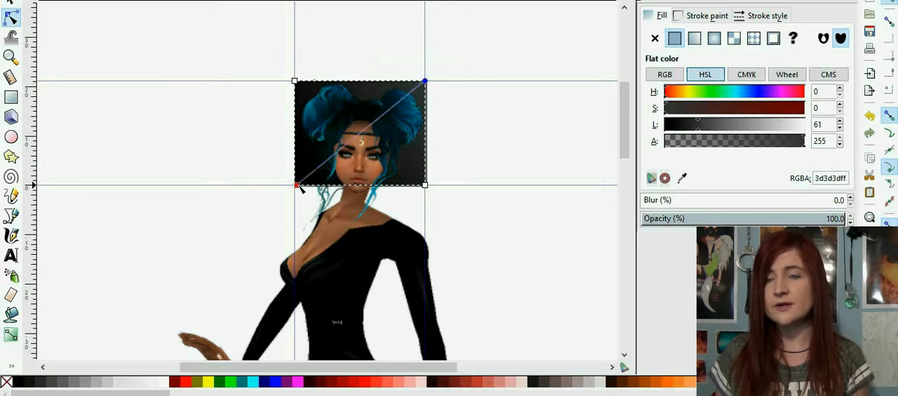
left_click(424, 81)
left_click(795, 128)
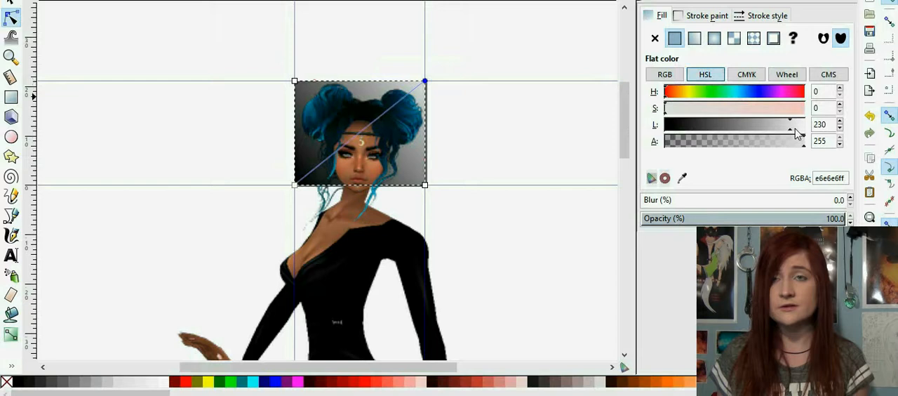
Step: Set the lower-left gradient stop's lightness to 75, keep it snapped to the corner, and deselect the rectangle
left_click(295, 184)
left_click(687, 125)
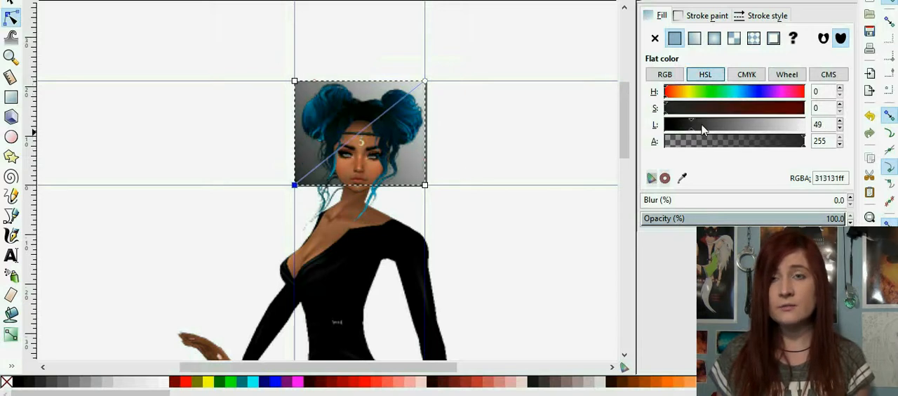
left_click(704, 125)
left_click(706, 124)
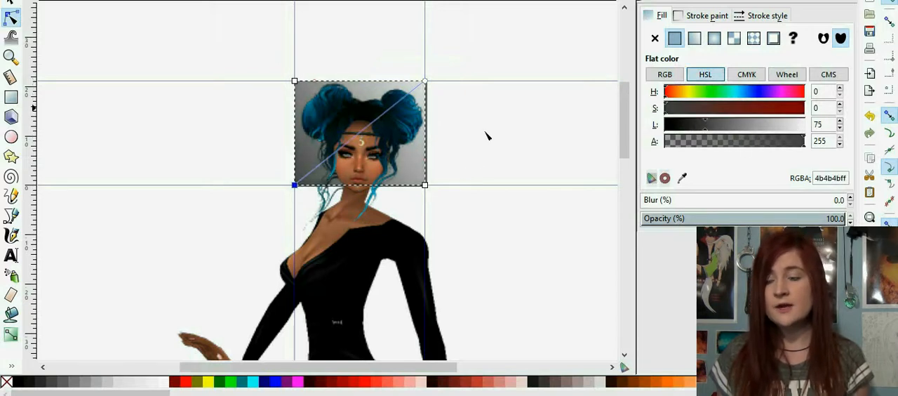
left_click_drag(295, 186, 295, 190)
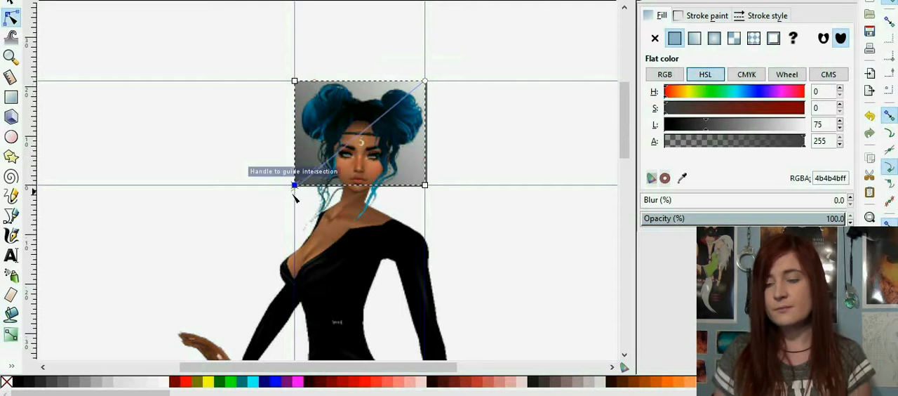
left_click(501, 140)
scroll(504, 140, "up", 1)
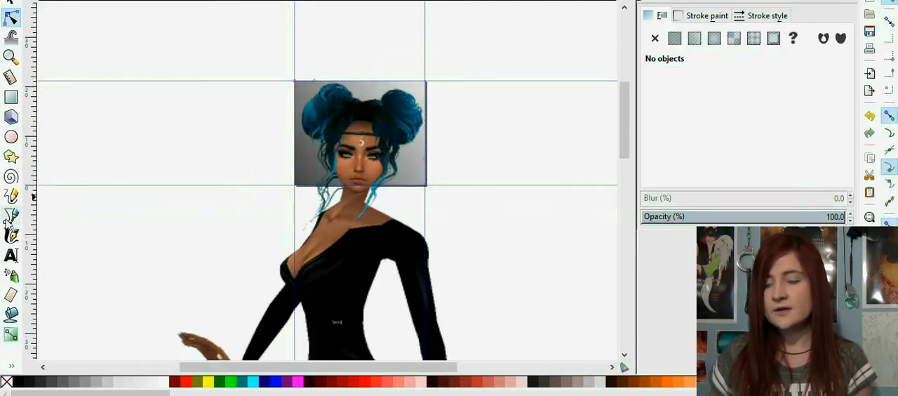
Step: Draw a second rectangle over the page area along the guides and remove its fill
left_click(12, 97)
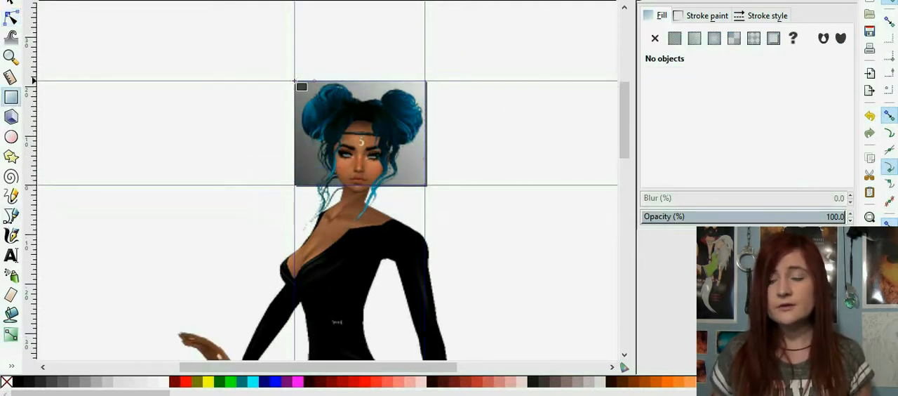
left_click_drag(326, 111, 425, 185)
left_click(709, 14)
left_click(665, 15)
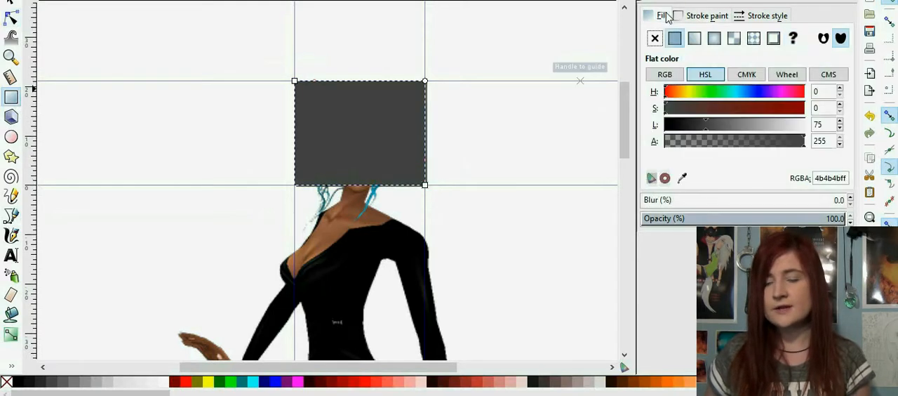
left_click(658, 39)
Step: Give the frame rectangle a flat black stroke with lightness 0
left_click(702, 15)
left_click(675, 38)
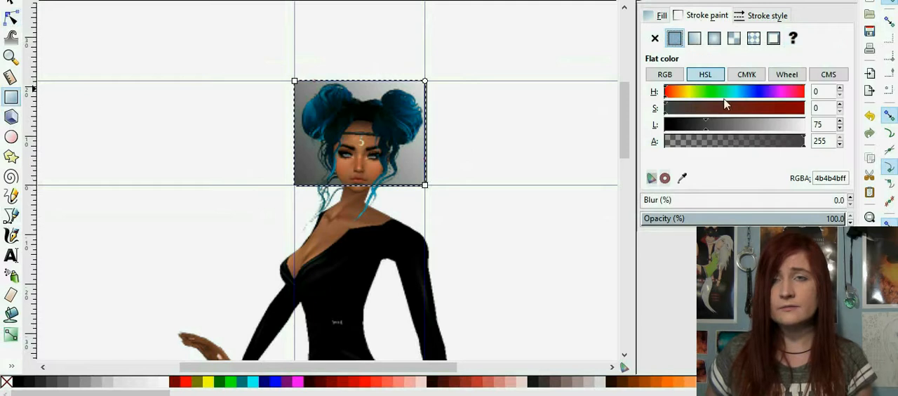
left_click_drag(720, 130, 640, 123)
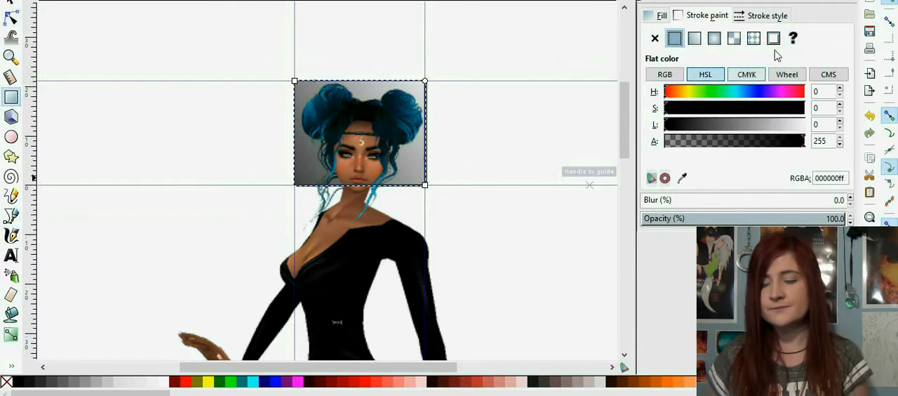
Step: Try stroke widths of 1 mm and 2 mm on the frame rectangle
left_click(761, 17)
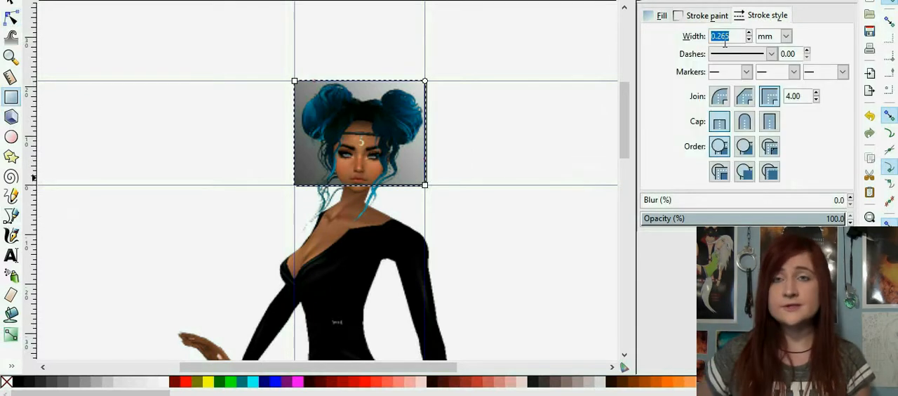
type("1")
key("Return")
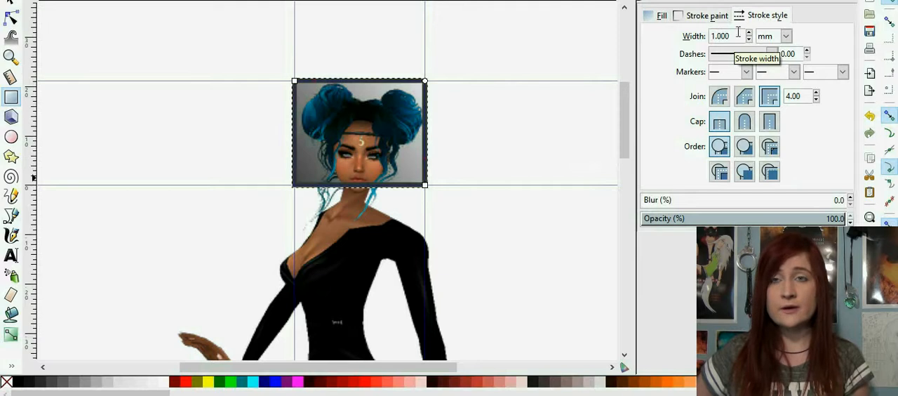
left_click_drag(738, 32, 699, 36)
key("Return")
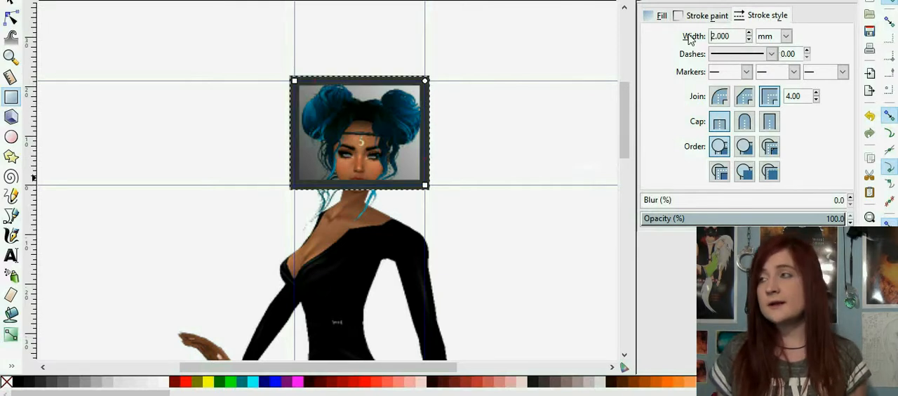
Step: Set the frame rectangle's stroke width to 0.5 mm
left_click_drag(734, 41, 654, 7)
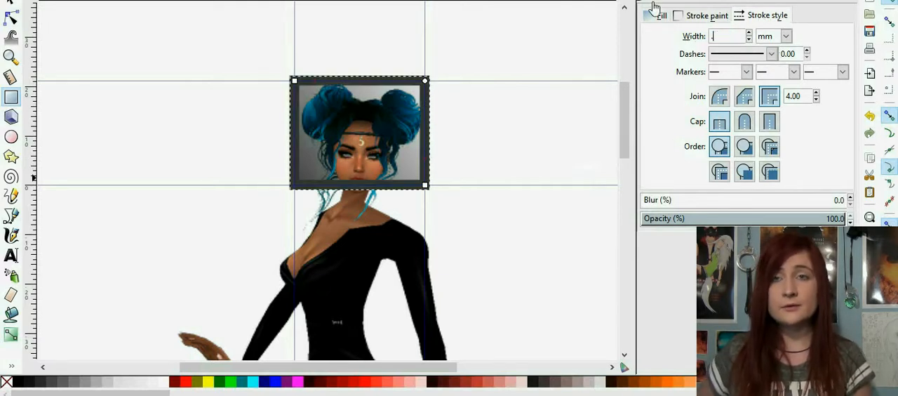
type("0.5")
key("Return")
Step: Change the frame's stroke colour to white with lightness 255, deselect it and inspect the framed head up close
left_click(708, 17)
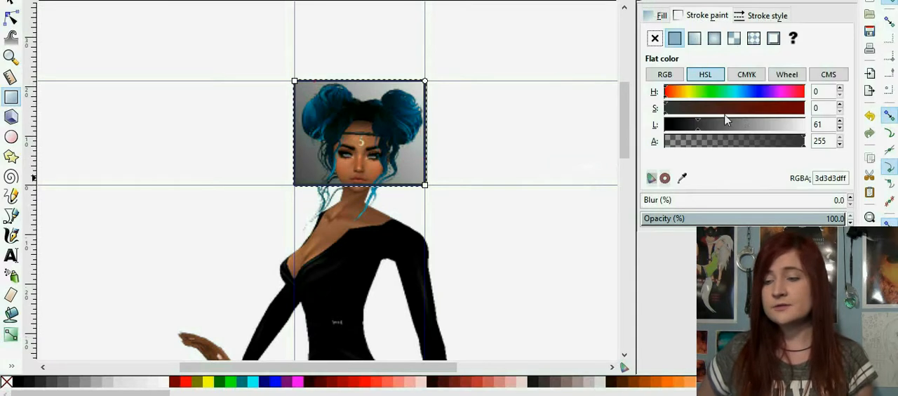
mouse_move(748, 129)
left_mouse_down()
mouse_move(779, 140)
mouse_move(851, 135)
left_mouse_up()
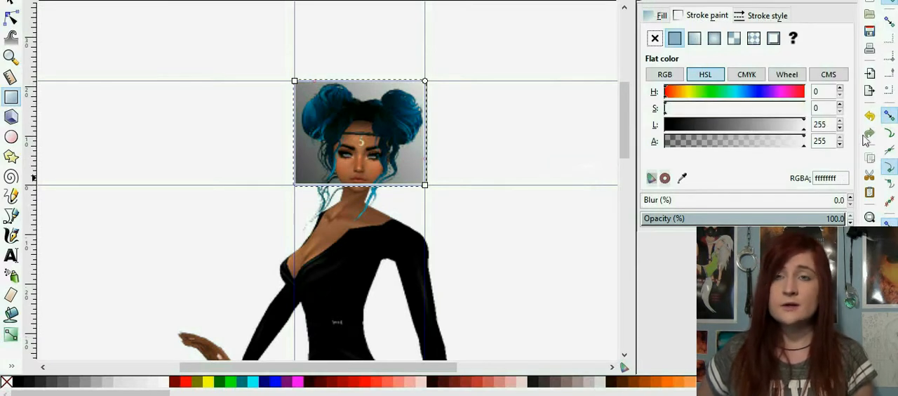
left_click(12, 5)
left_click(190, 134)
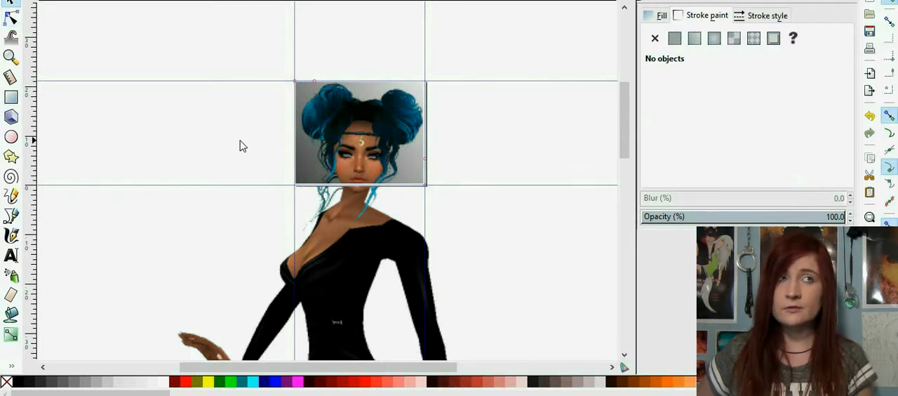
key("plus")
scroll(227, 147, "up", 2)
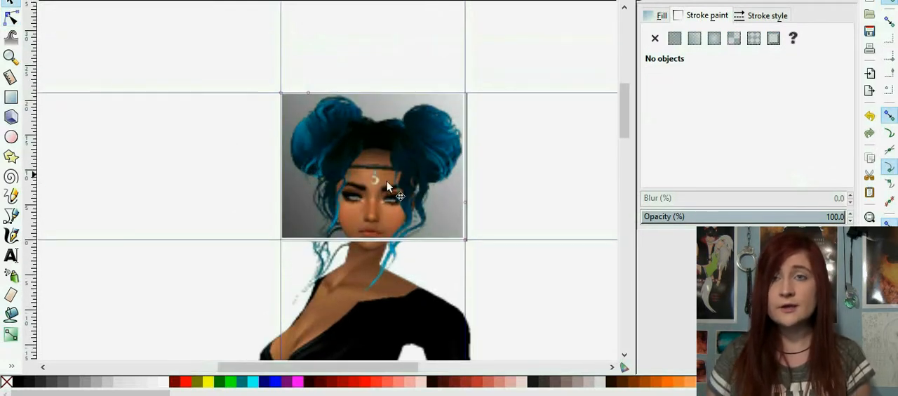
Step: Move the avatar slightly up within the frame and add the text "Nek0" at the frame's lower-right corner
left_click_drag(360, 301, 360, 289)
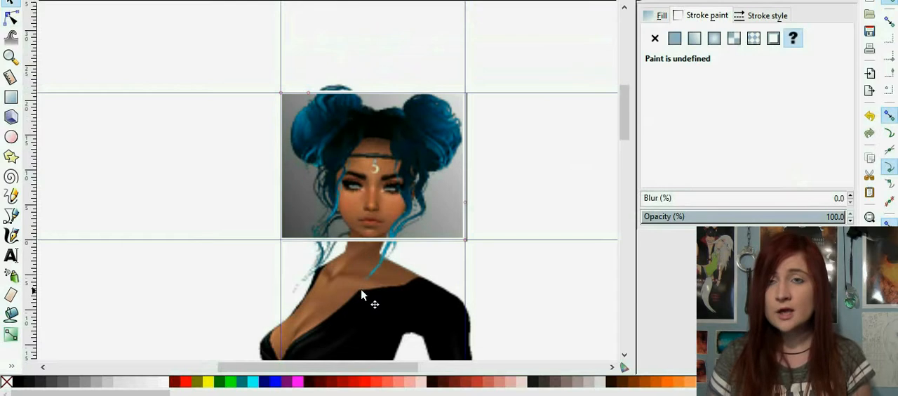
left_click(11, 216)
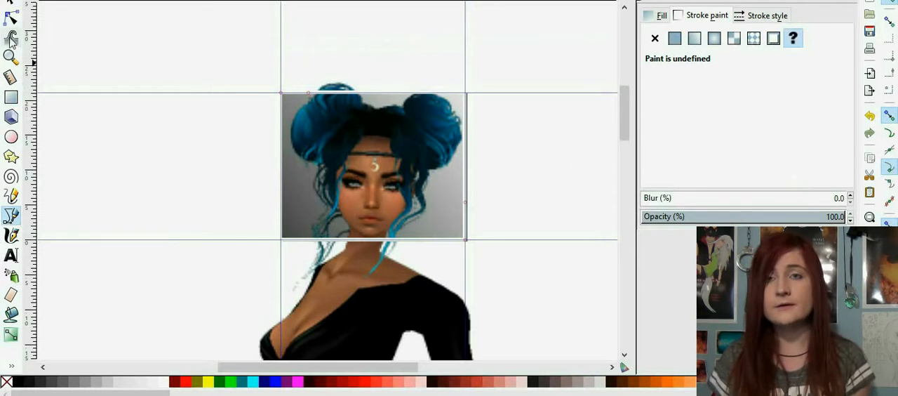
left_click(11, 254)
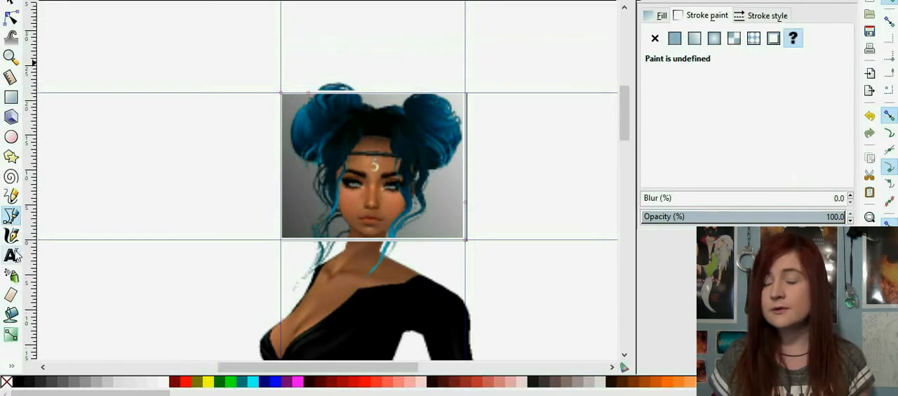
left_click(412, 233)
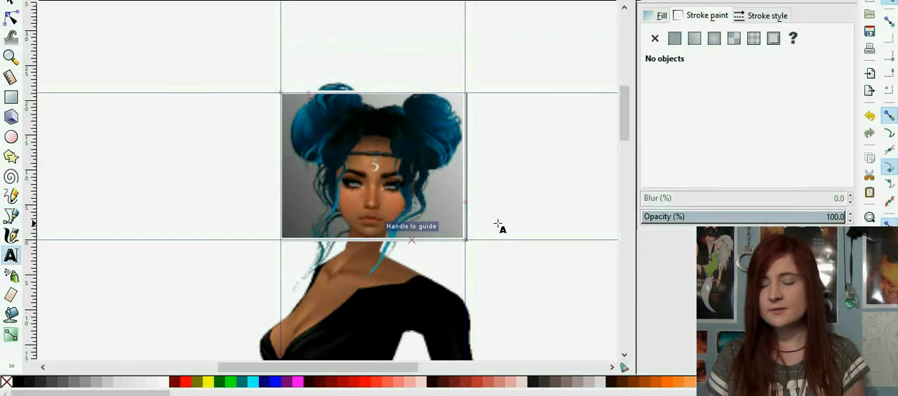
type("Nek0")
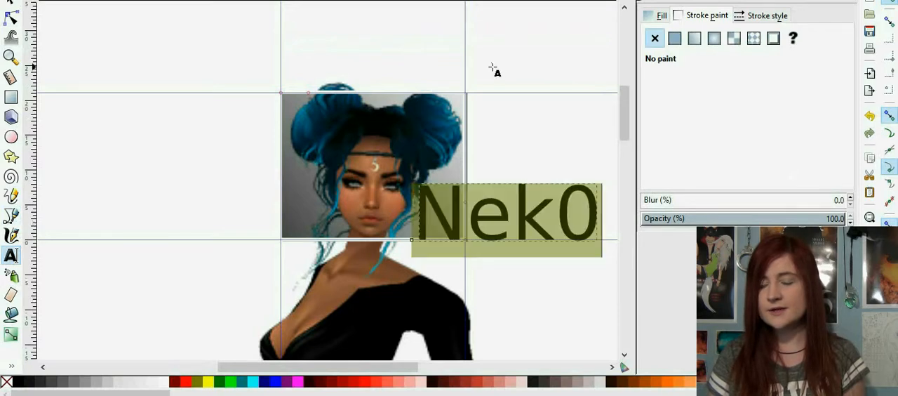
Step: Set the whole Nek0 text to font size 9 and a slanted, brush-style handwritten font
key("ctrl+a")
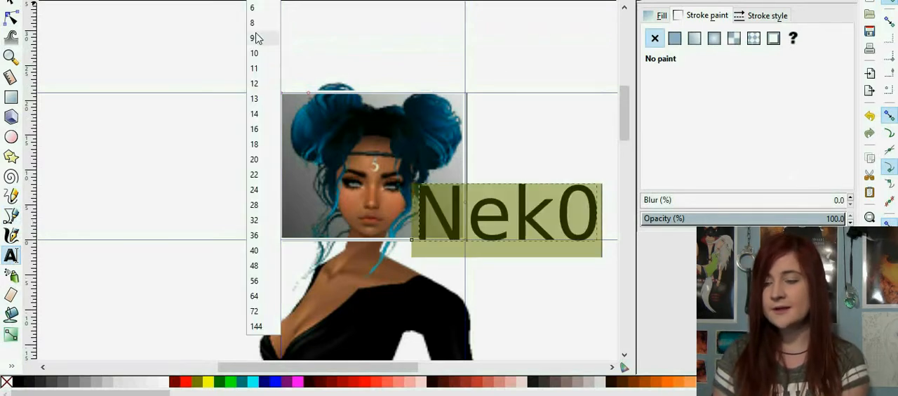
left_click(255, 33)
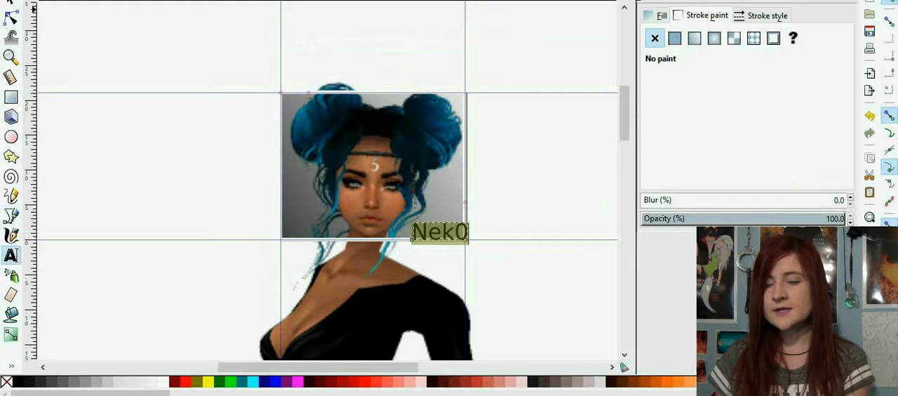
type("p")
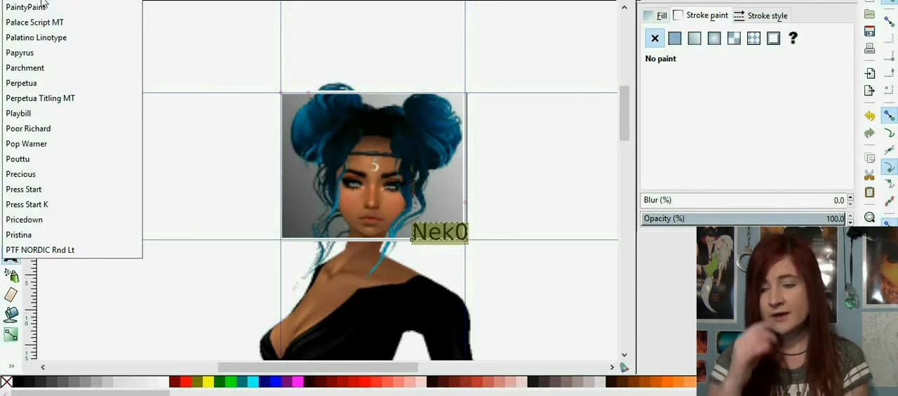
left_click(59, 98)
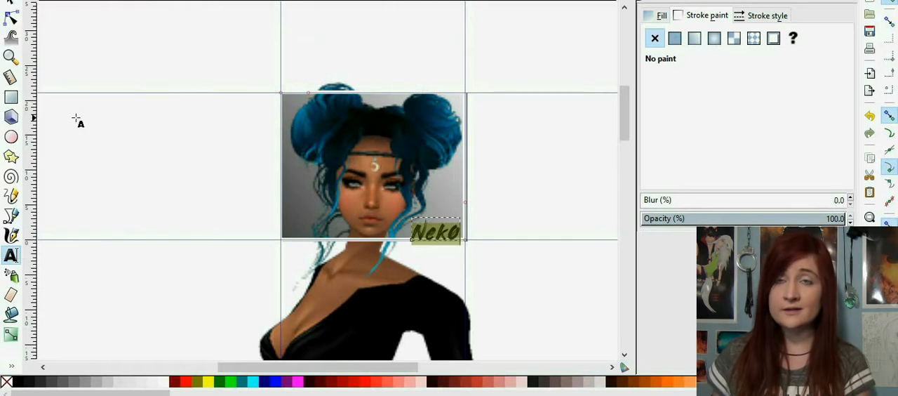
Step: Fill the Nek0 text with white and move it slightly up and left so it sits inside the frame
left_click(662, 19)
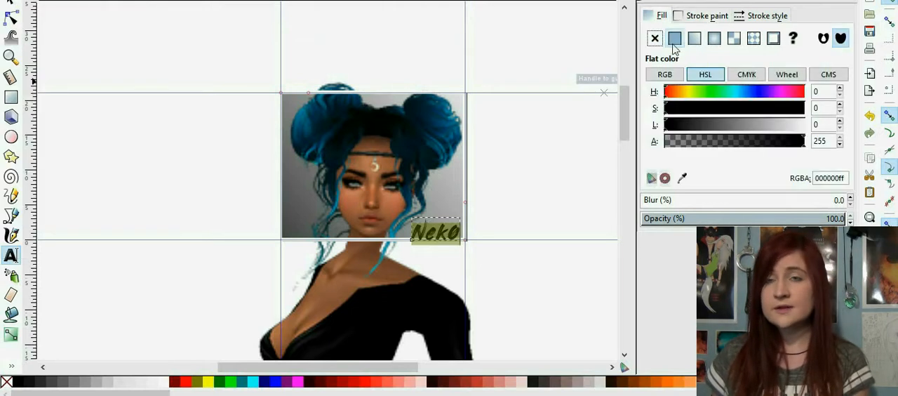
left_click_drag(792, 124, 805, 124)
left_click(10, 4)
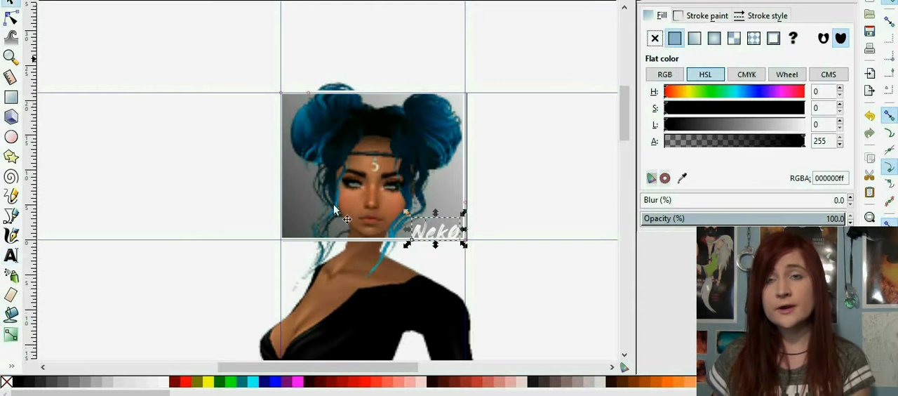
left_click_drag(425, 233, 421, 226)
left_click(526, 199)
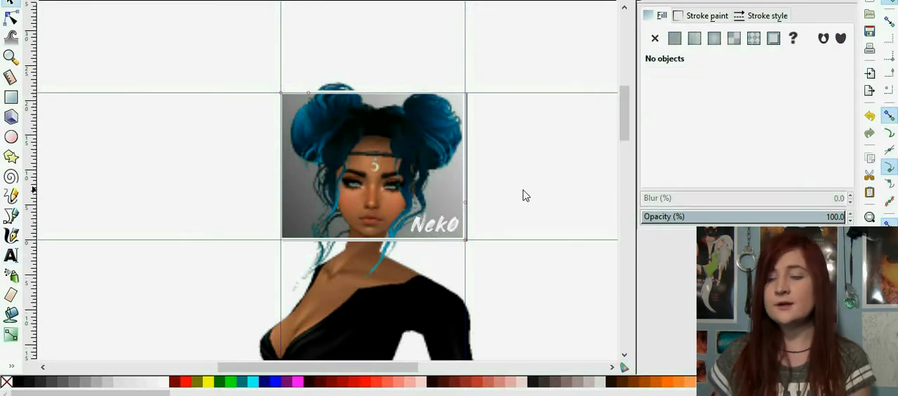
Step: Draw a closed triangle with straight edges in the icon's upper-left corner, starting at the guide intersection
scroll(522, 188, "down", 1)
scroll(521, 188, "up", 1)
key("b")
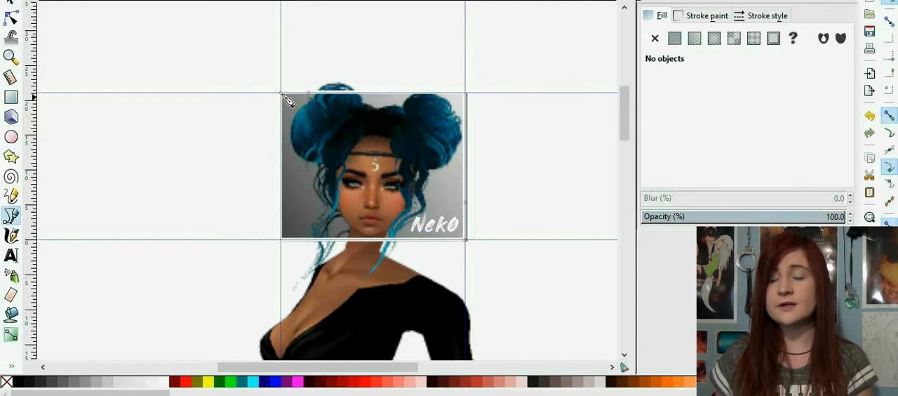
left_click(281, 92)
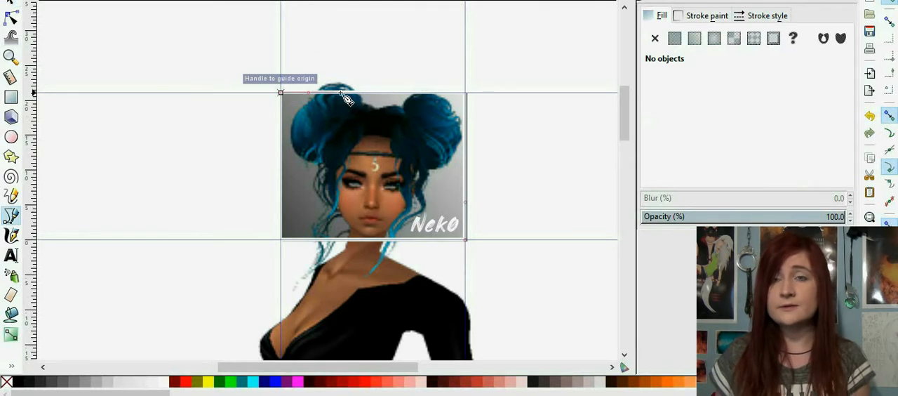
left_click(280, 139)
left_click(281, 92)
Step: Remove the corner triangle's stroke and give it a flat white fill with lightness 255
left_click(705, 18)
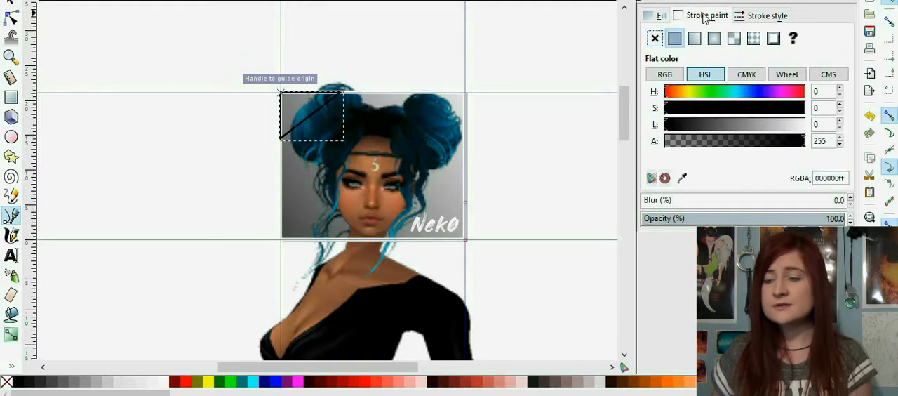
left_click(660, 15)
left_click(674, 38)
left_click(795, 127)
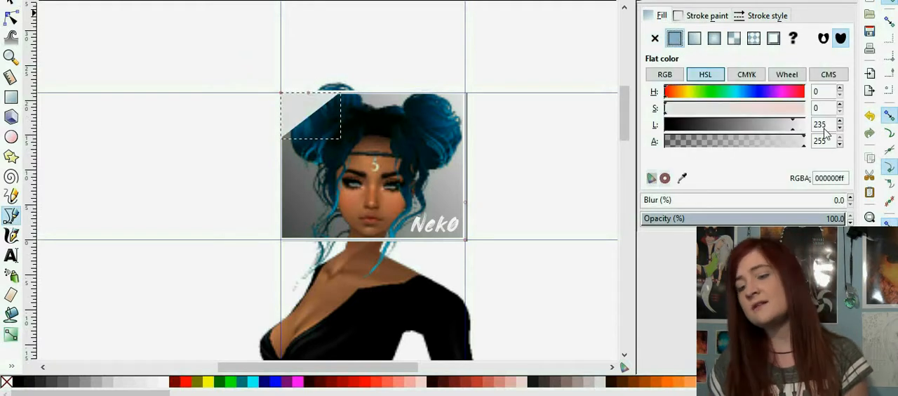
left_click_drag(824, 127, 897, 146)
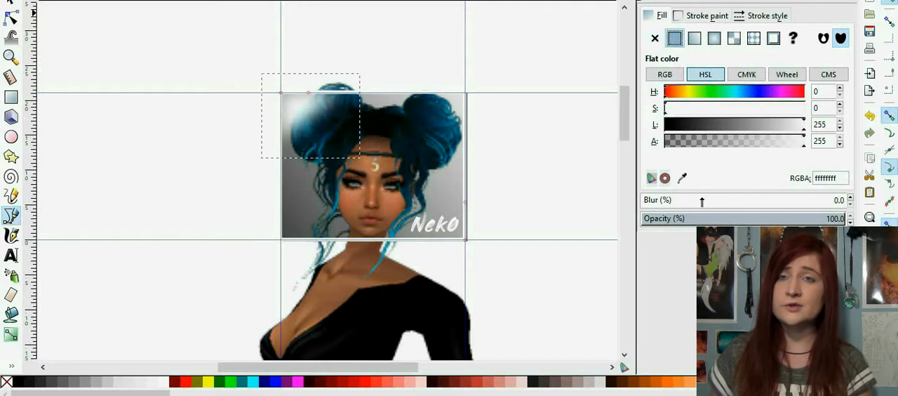
Step: Blur the white triangle by 71% and enlarge and reposition it as a soft glow over the icon's upper-left area
left_click_drag(702, 203, 788, 210)
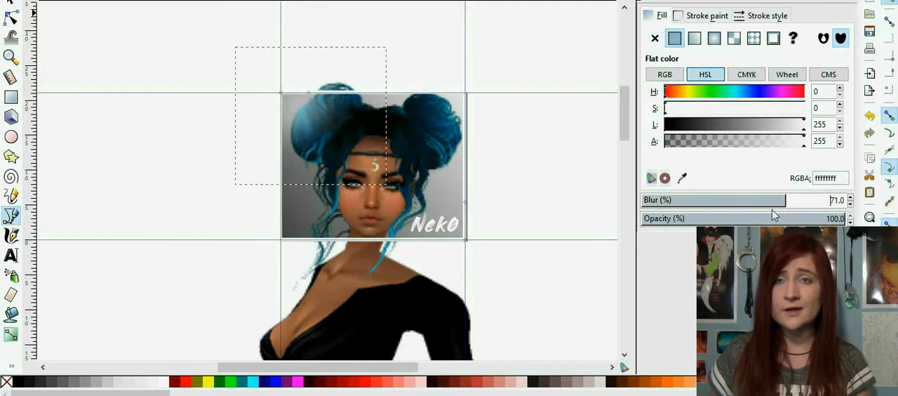
left_click(10, 6)
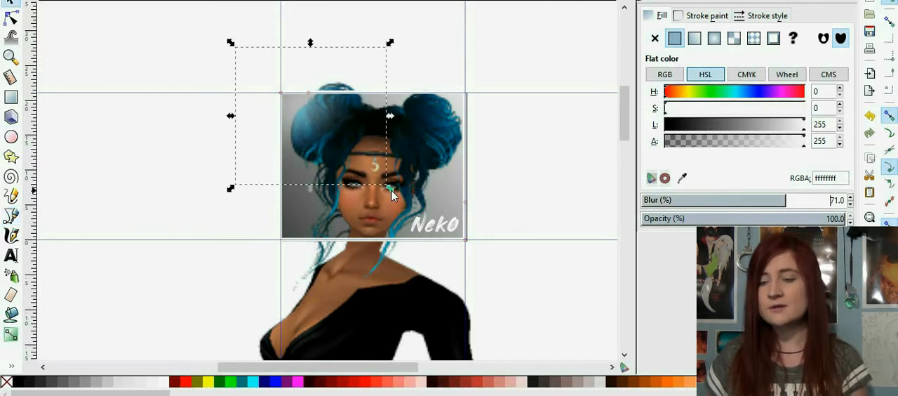
left_click_drag(391, 189, 465, 279)
left_click_drag(301, 116, 312, 125)
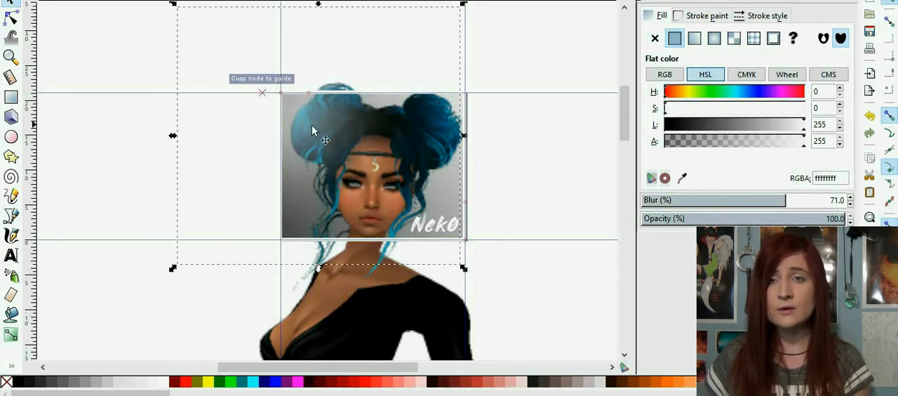
left_click(539, 149)
scroll(543, 161, "up", 1)
scroll(546, 164, "down", 1)
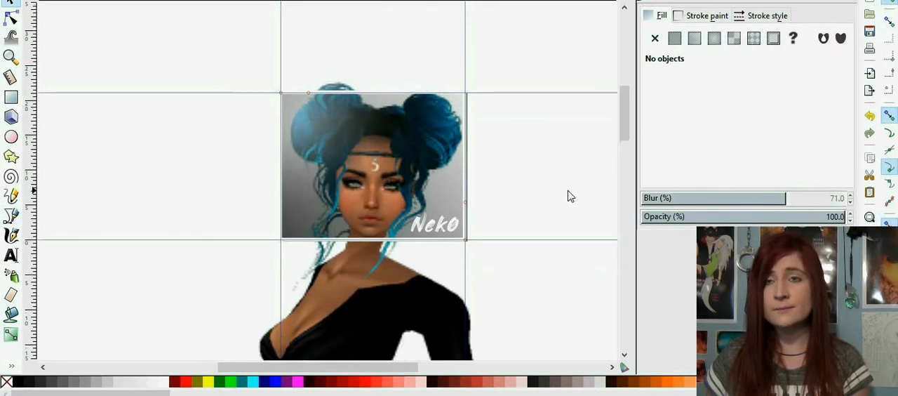
Step: Remove the two horizontal and two vertical guides surrounding the icon
key("minus")
key("minus")
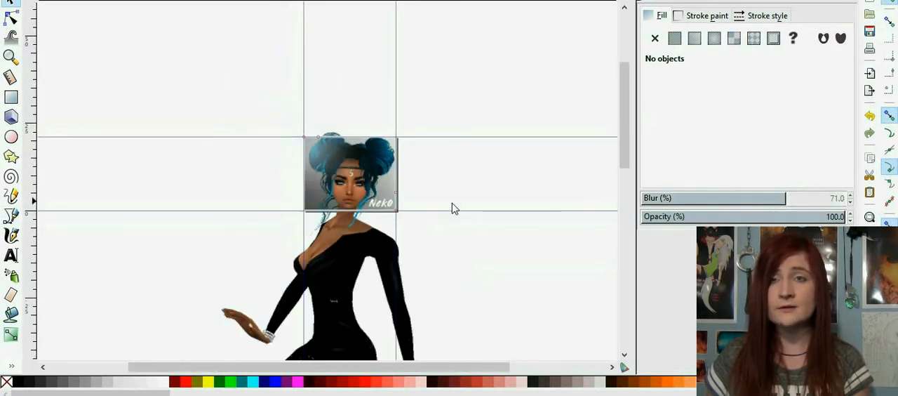
left_click_drag(448, 212, 435, 9)
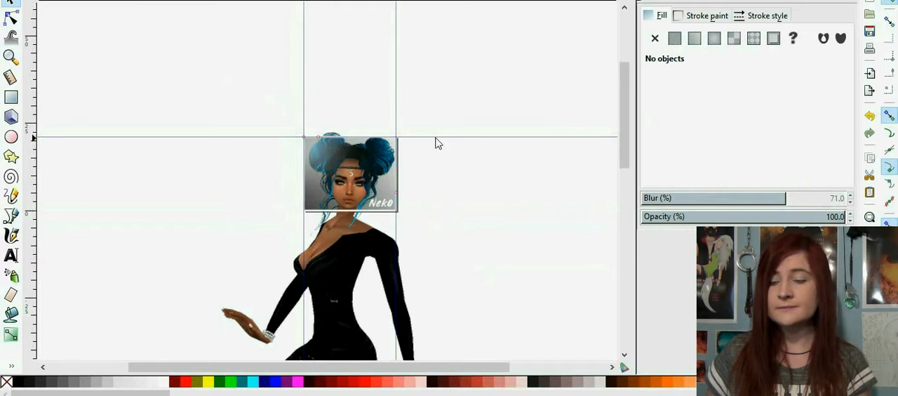
scroll(435, 143, "up", 4)
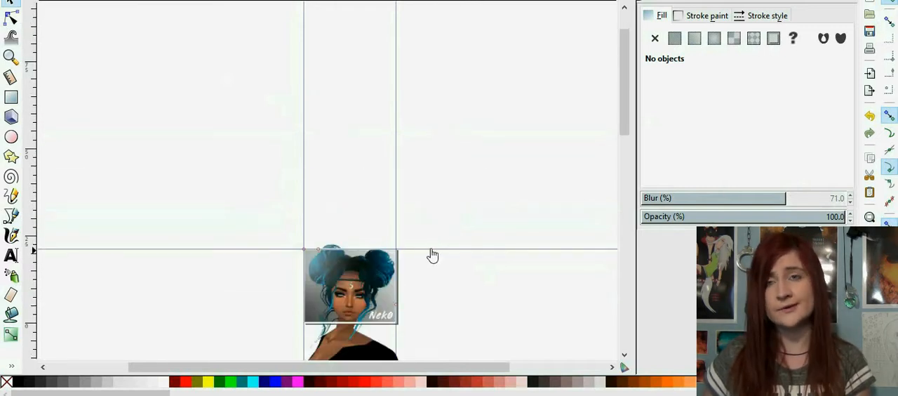
left_click_drag(431, 254, 473, 1)
scroll(462, 177, "down", 2)
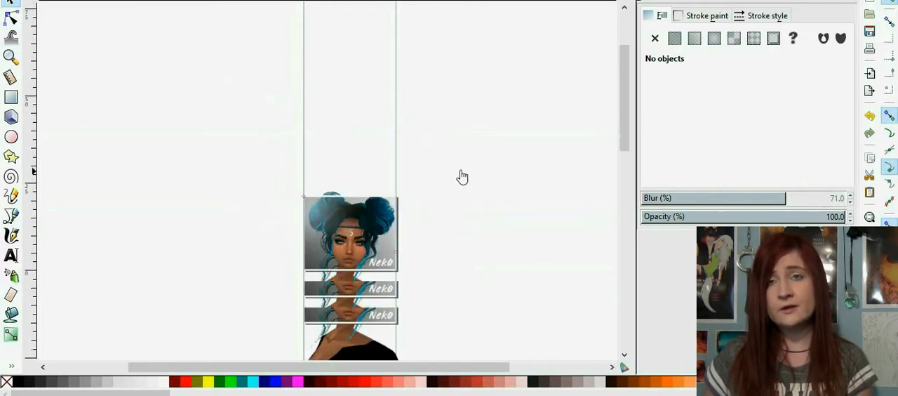
scroll(407, 151, "down", 1)
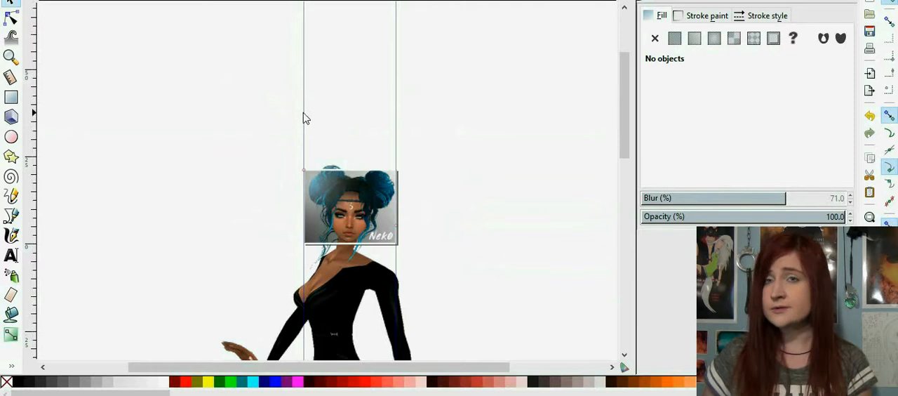
left_click_drag(306, 120, 35, 126)
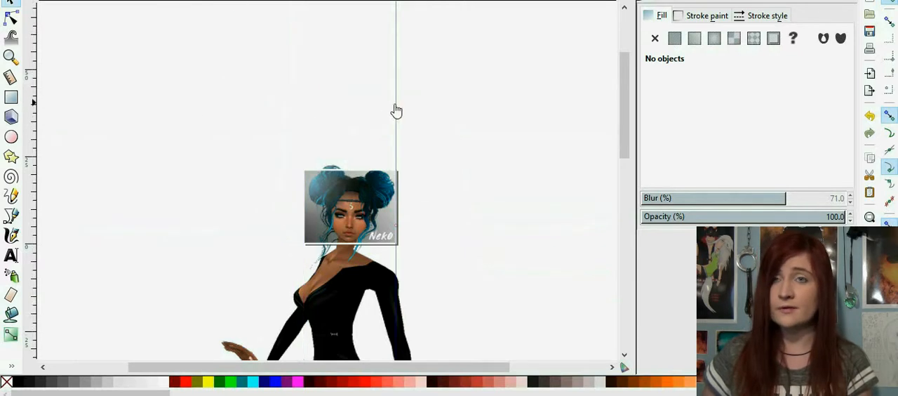
left_click_drag(397, 113, 24, 148)
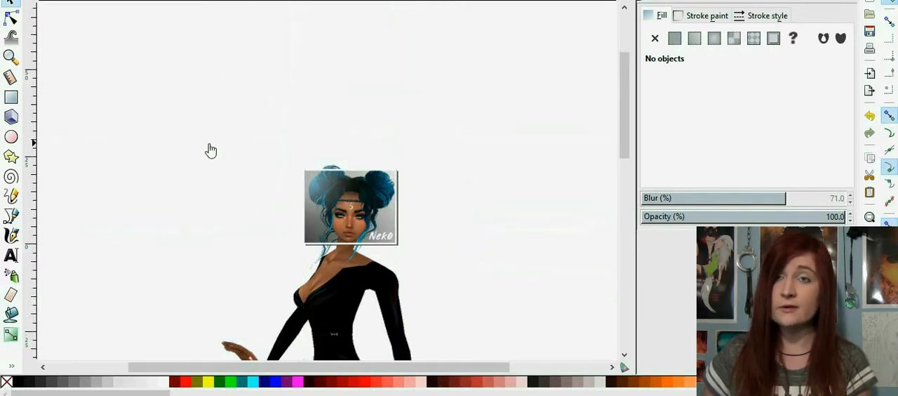
scroll(212, 156, "down", 1)
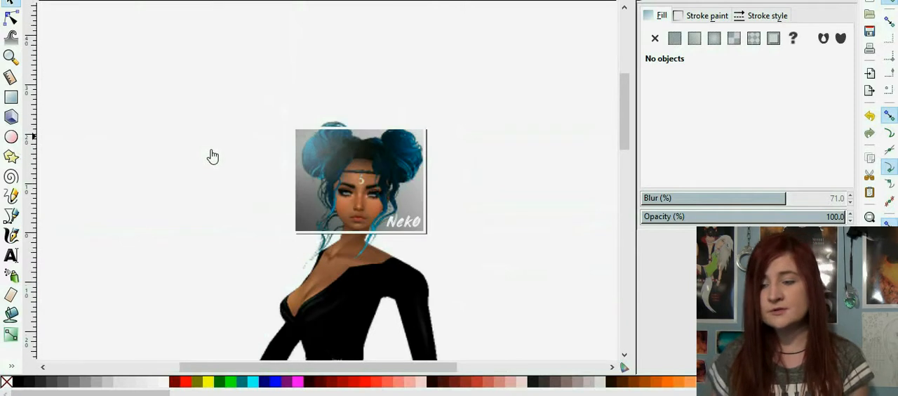
Step: Draw three parallel diagonal lines over the icon: across the upper-left corner, from corner to corner, and across the lower-right corner
left_click(10, 216)
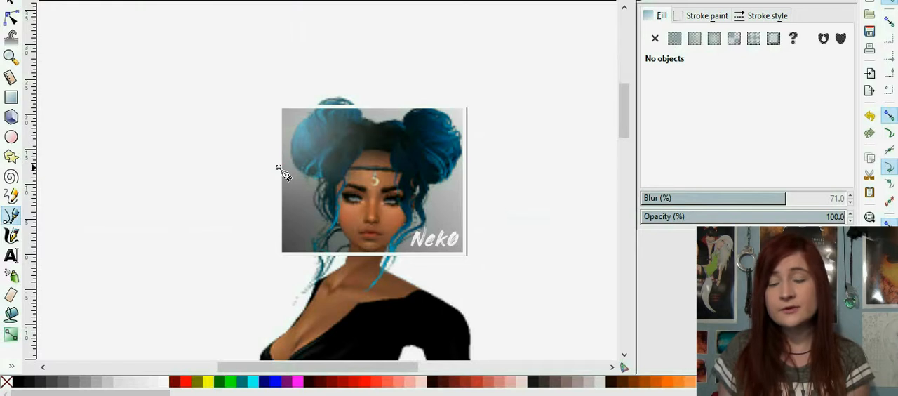
left_click(279, 167)
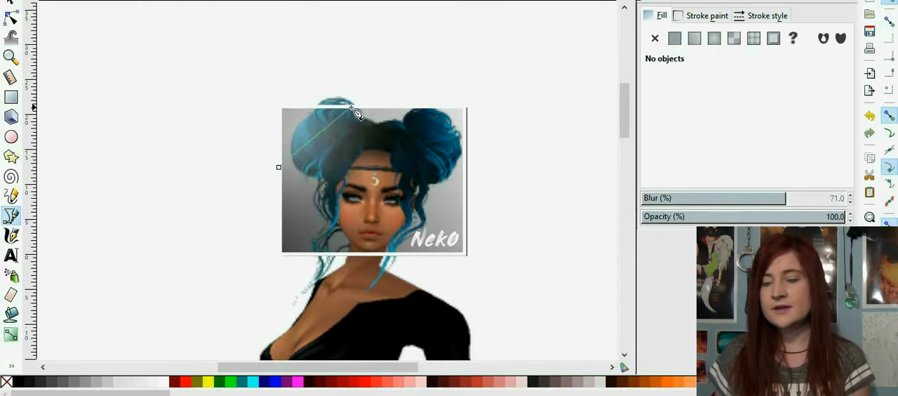
double_click(351, 107)
left_click(465, 108)
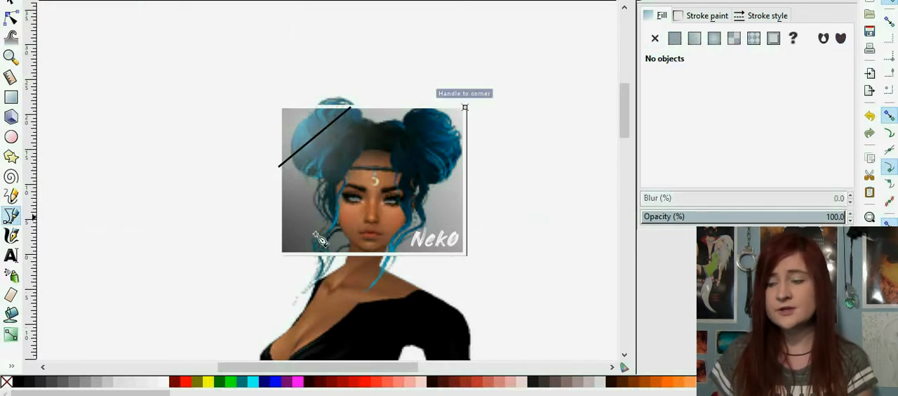
double_click(281, 252)
key("Escape")
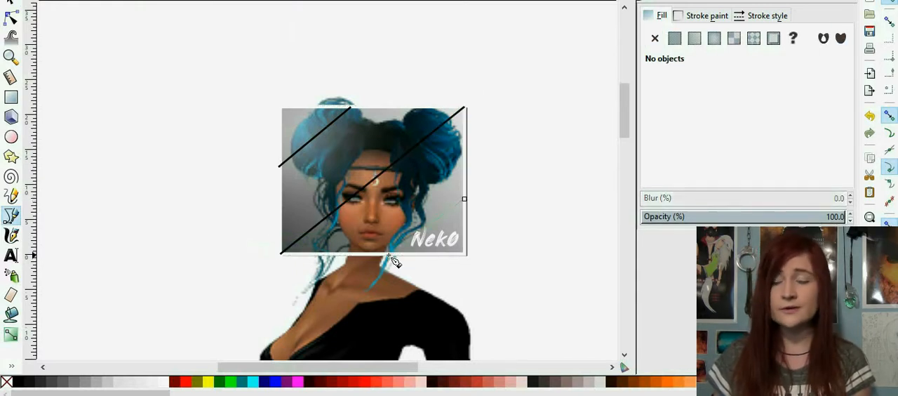
left_click(389, 255)
key("Return")
left_click(10, 3)
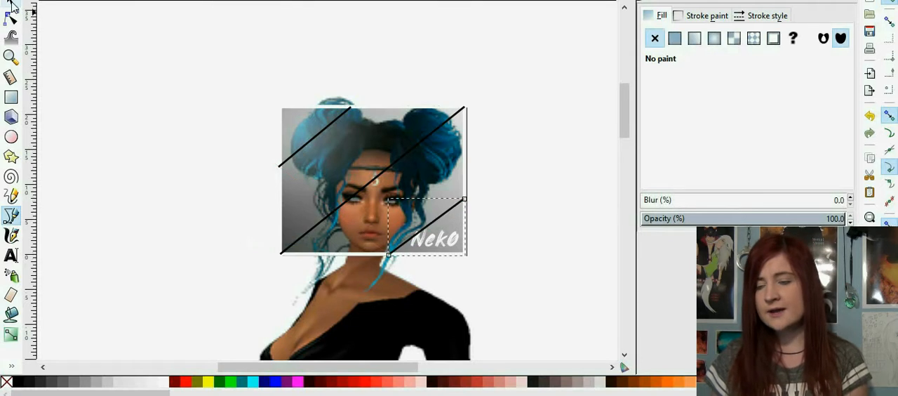
left_click(306, 167, "shift")
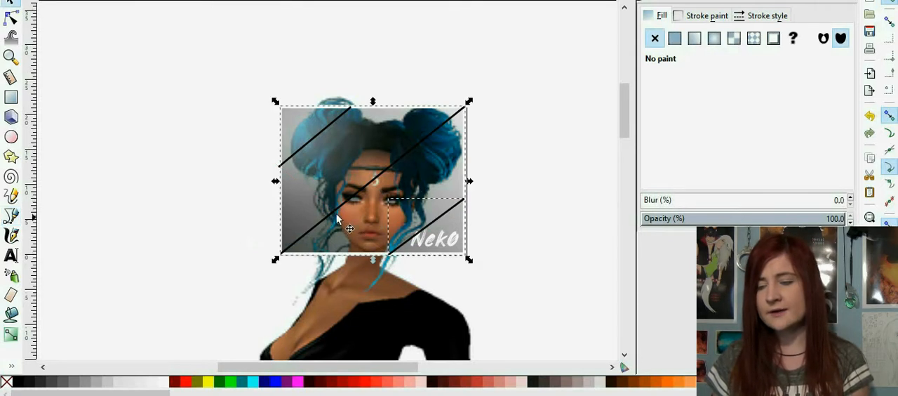
left_click(246, 257)
left_click(314, 144)
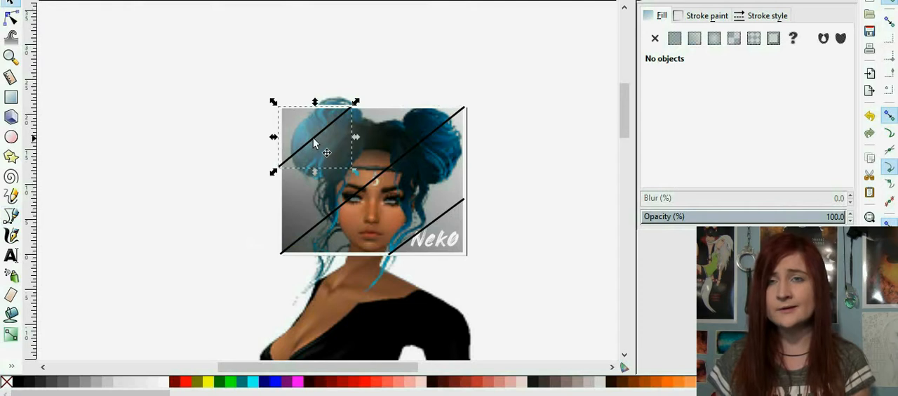
left_click(428, 135, "shift")
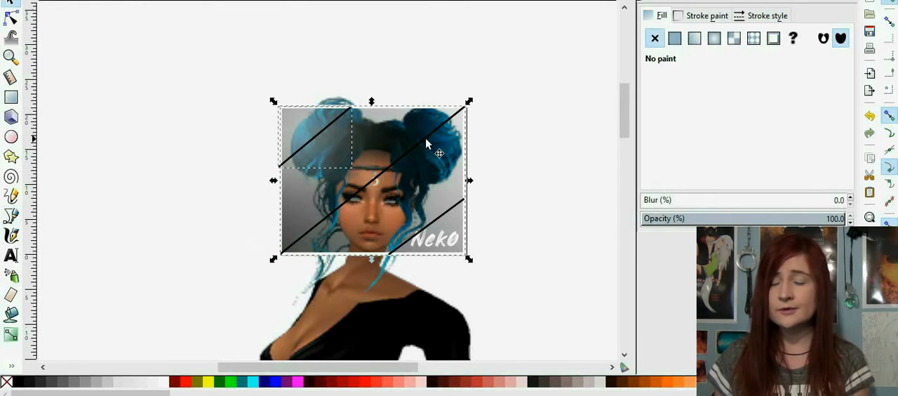
left_click(426, 138, "shift")
left_click(448, 118, "shift")
key("plus")
key("plus")
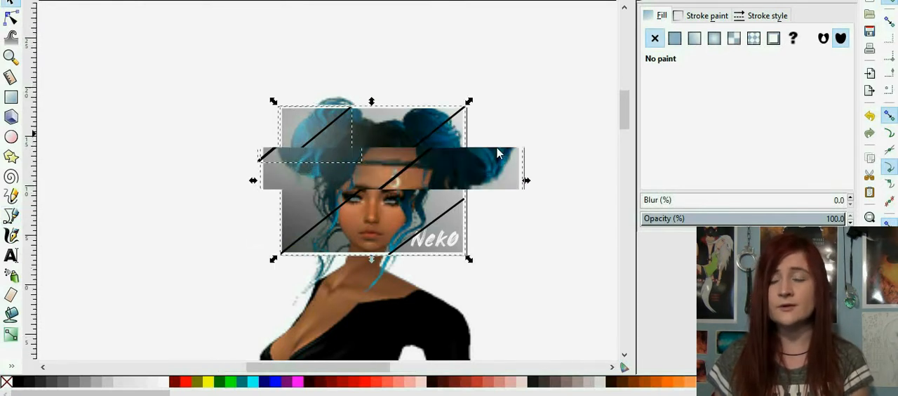
left_click(11, 14)
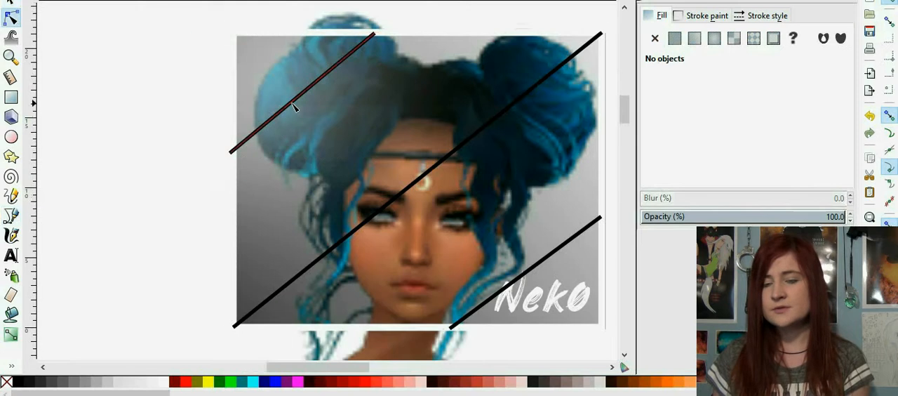
left_click(295, 102)
left_click(426, 173, "shift")
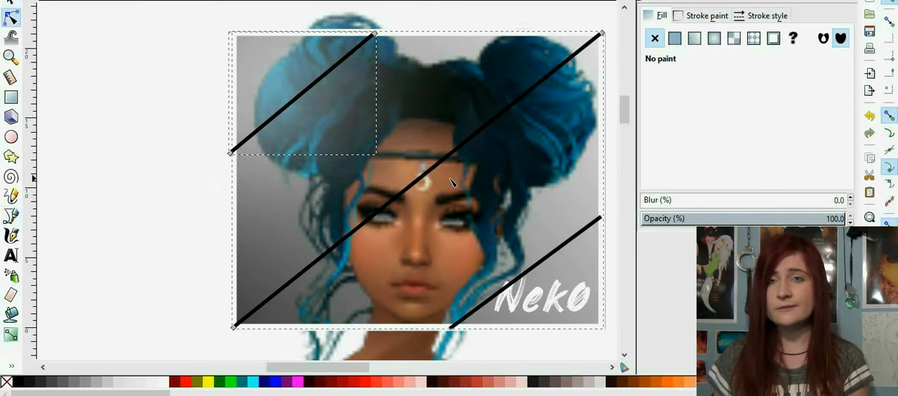
left_click(412, 191, "shift")
left_click(64, 273)
left_click(322, 257)
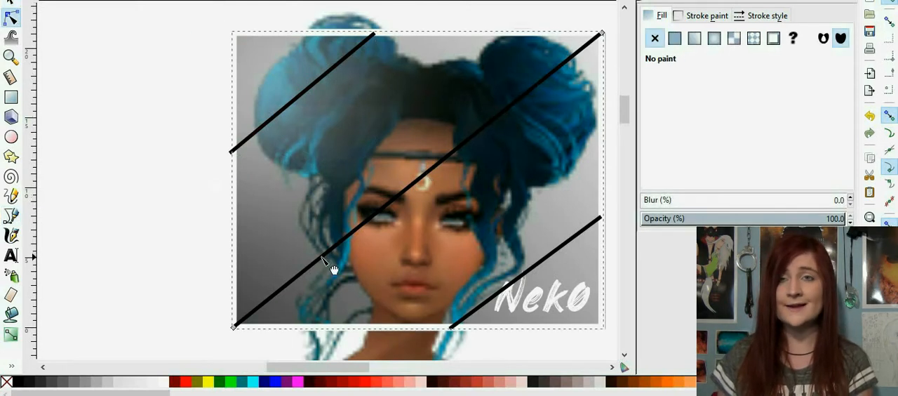
left_click(184, 349)
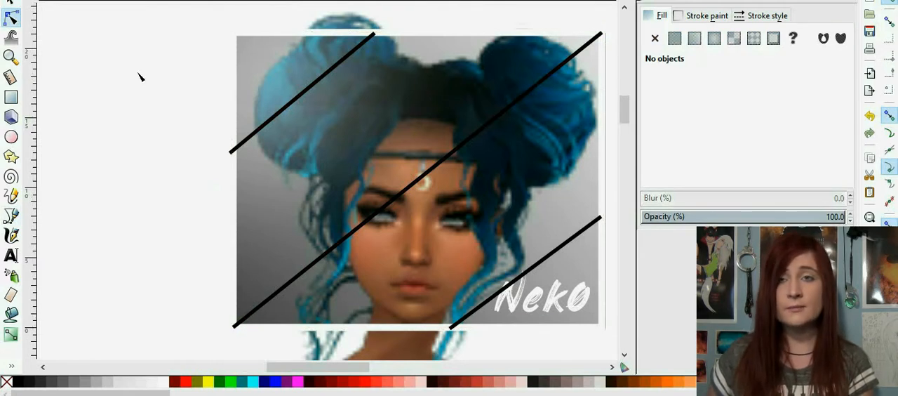
Step: Try reshaping the corner-to-corner diagonal line with the Node tool, and undo the change
key("s")
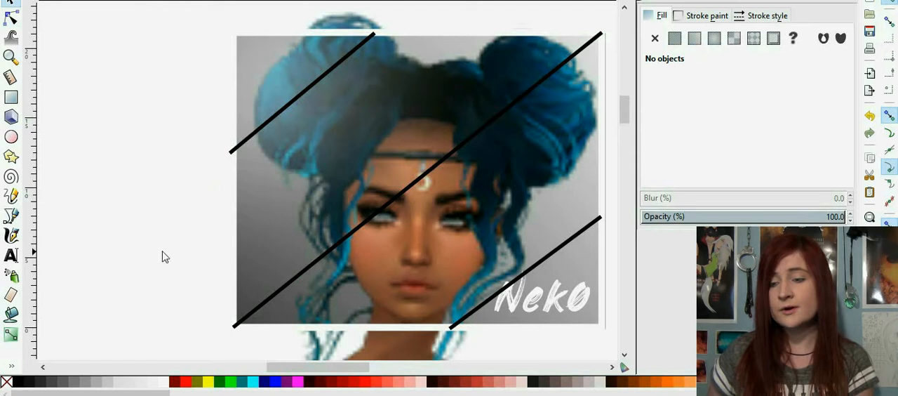
left_click(319, 258)
key("n")
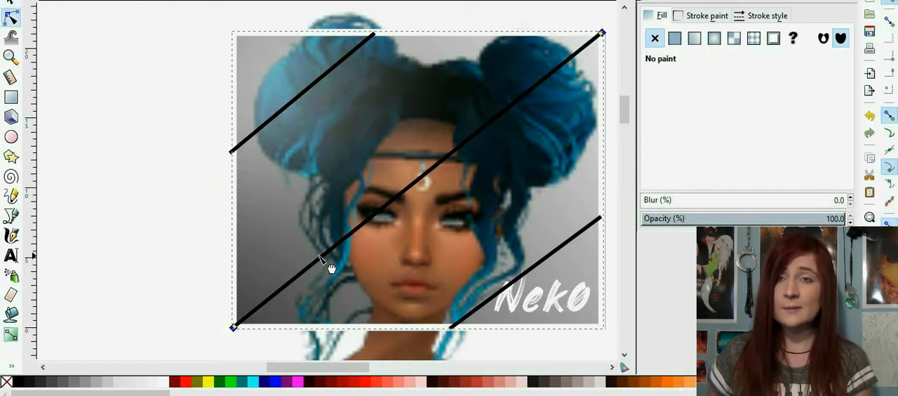
left_click_drag(320, 257, 367, 137)
key("ctrl+z")
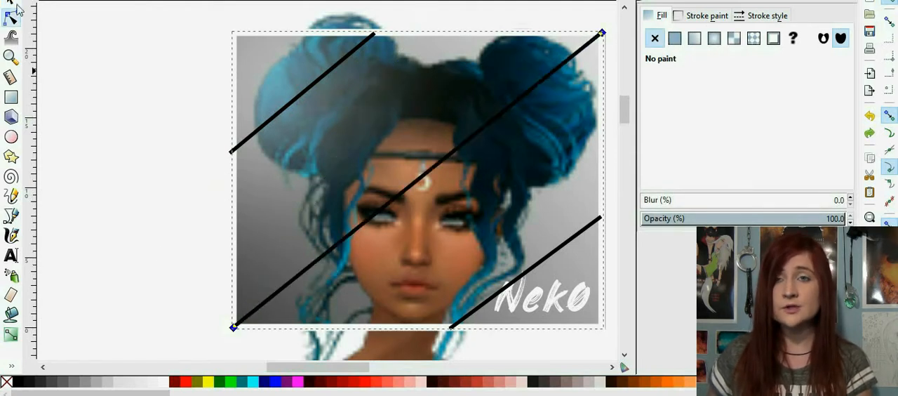
Step: Set the stroke width of all three diagonal lines to 1 mm and give them round caps
left_click(12, 4)
left_click(269, 124, "shift")
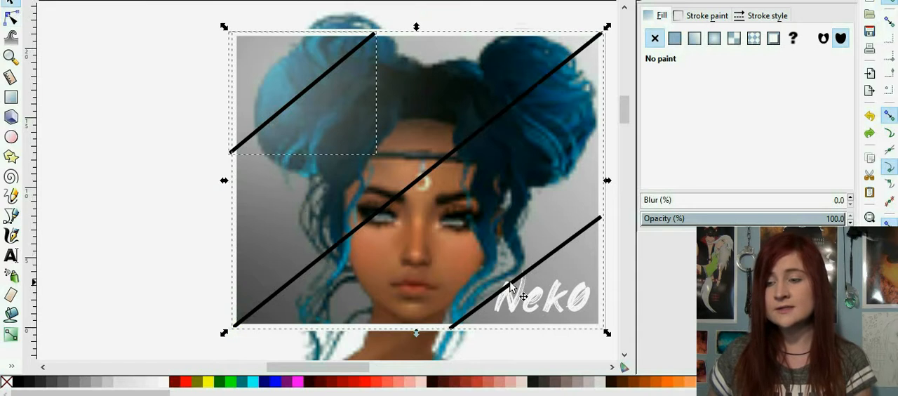
left_click(510, 286, "shift")
left_click(763, 17)
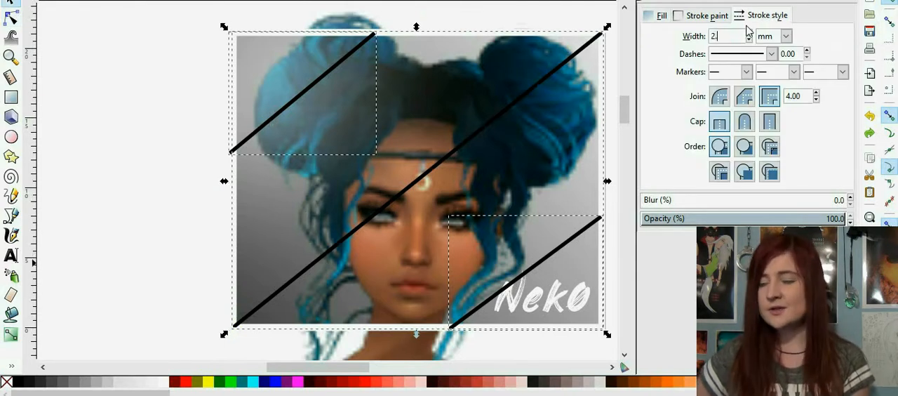
key("Return")
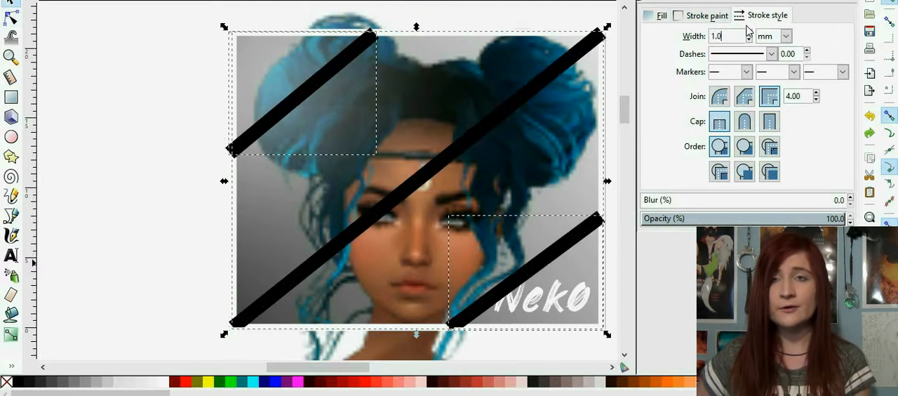
left_click(745, 121)
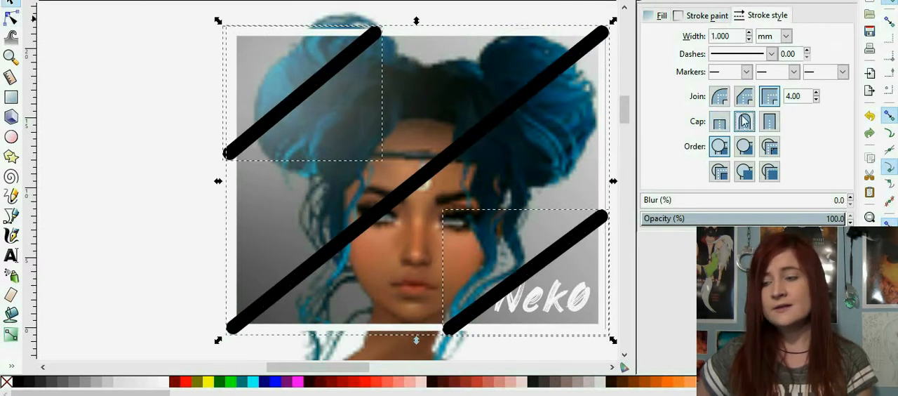
Step: Make the stroke of the three diagonal lines white with lightness 255, and group the lines
left_click(692, 17)
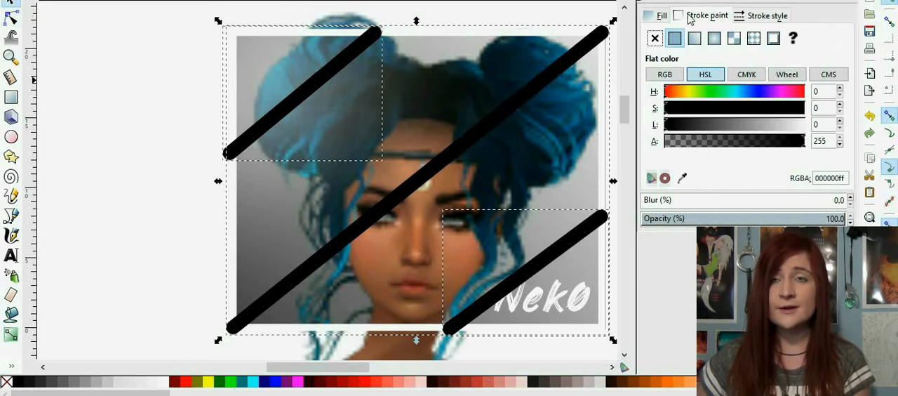
left_click_drag(781, 125, 807, 125)
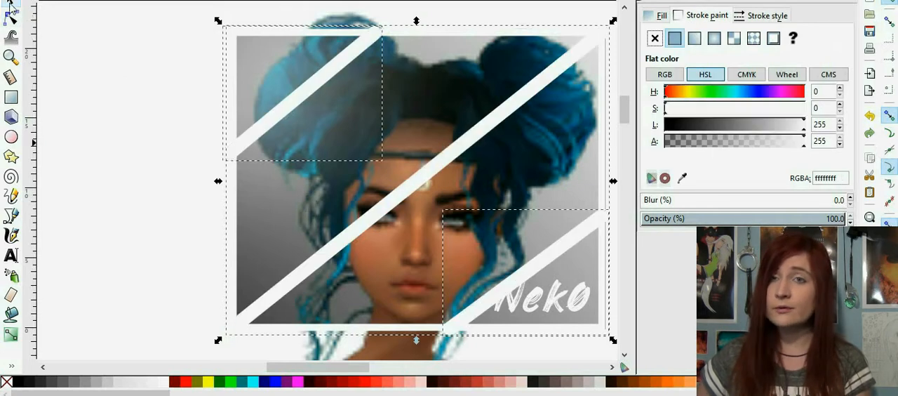
right_click(96, 63)
left_click(144, 62)
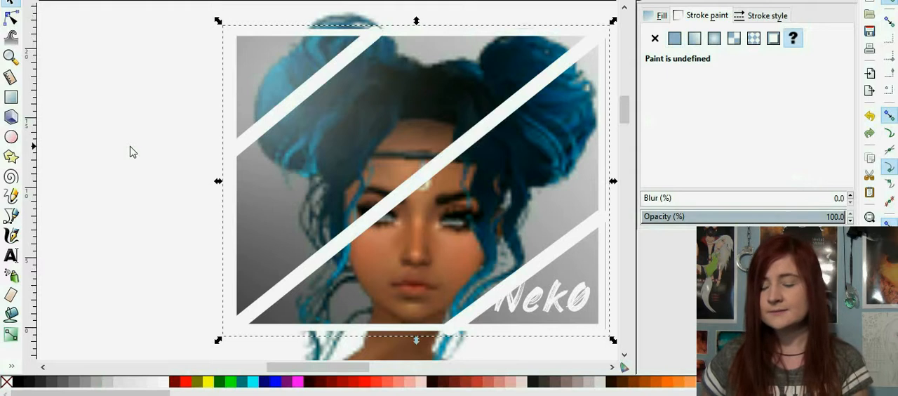
Step: Lower the group of white diagonal lines in the stacking order so it sits behind the avatar but above the grey background
key("minus")
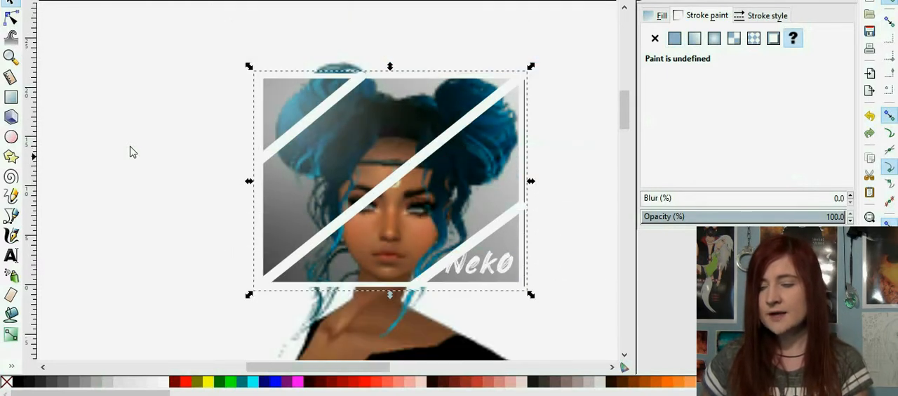
key("Page_Down")
key("Page_Down")
key("Page_Up")
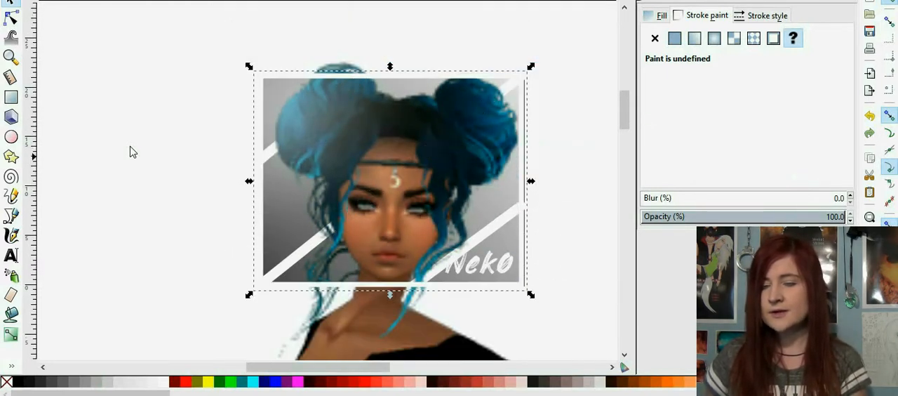
left_click(132, 151)
key("minus")
key("minus")
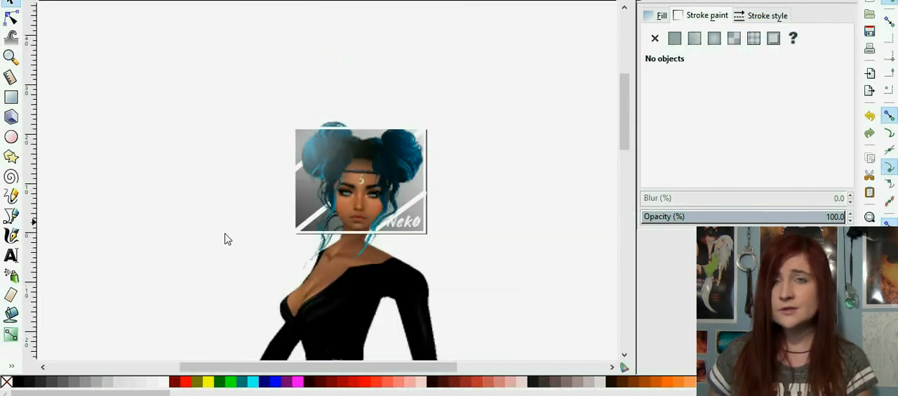
Step: Select only the lower-right diagonal line within the group and set its opacity to 40%
left_click(304, 229)
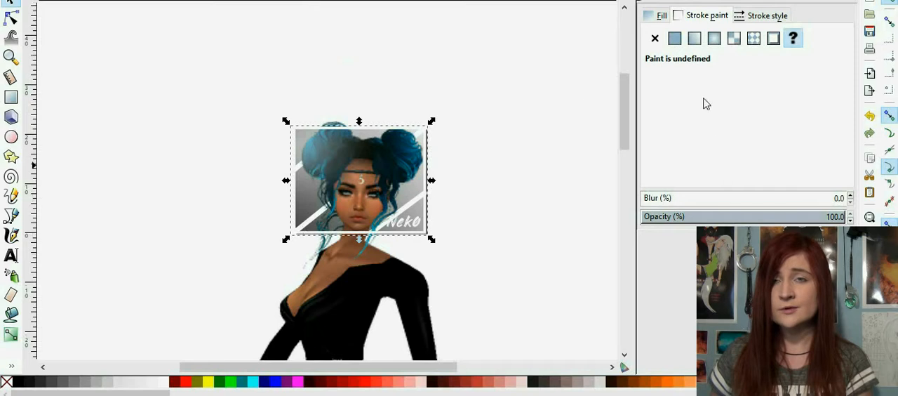
left_click(313, 240)
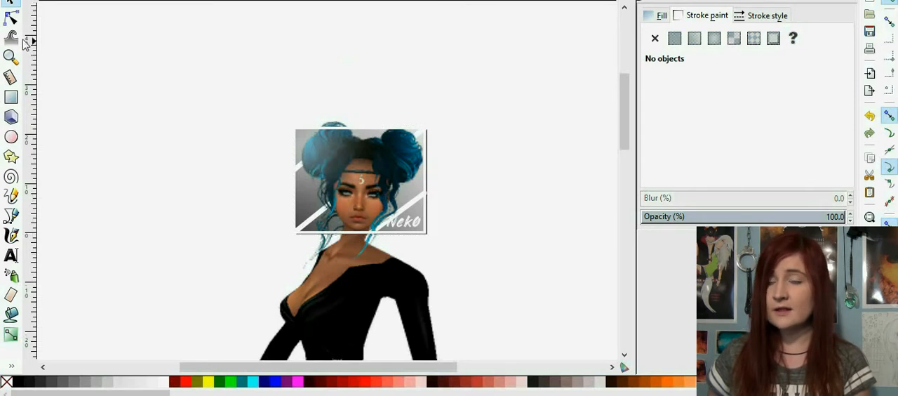
left_click(11, 20)
left_click(418, 205)
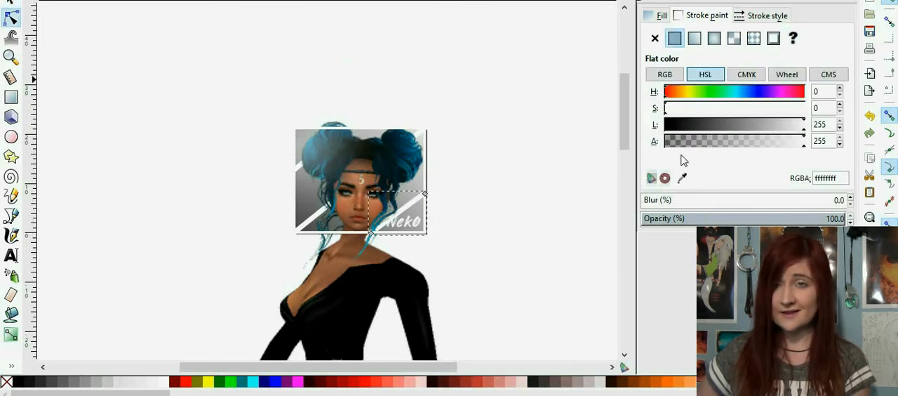
left_click(713, 218)
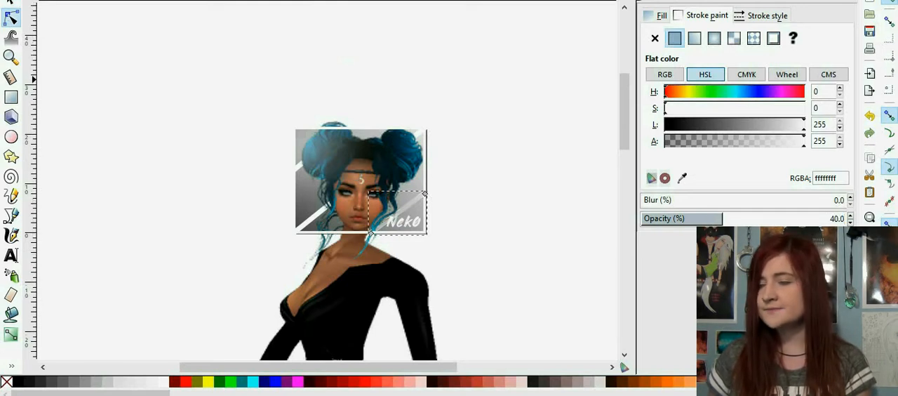
Step: Set the opacity of the corner-to-corner diagonal line to 40%, keeping it unblurred
left_click(308, 224)
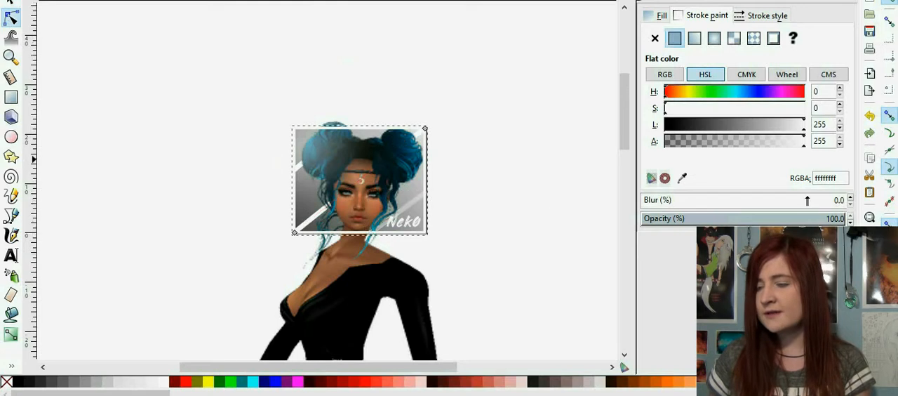
left_click(796, 201)
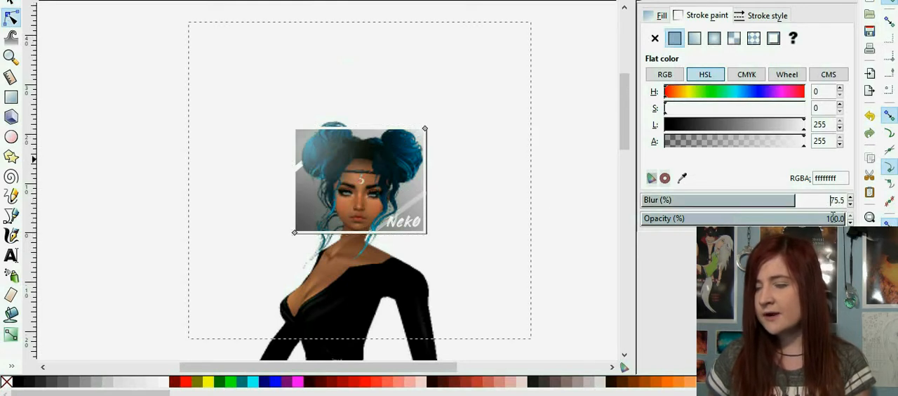
key("ctrl+z")
left_click_drag(844, 223, 814, 221)
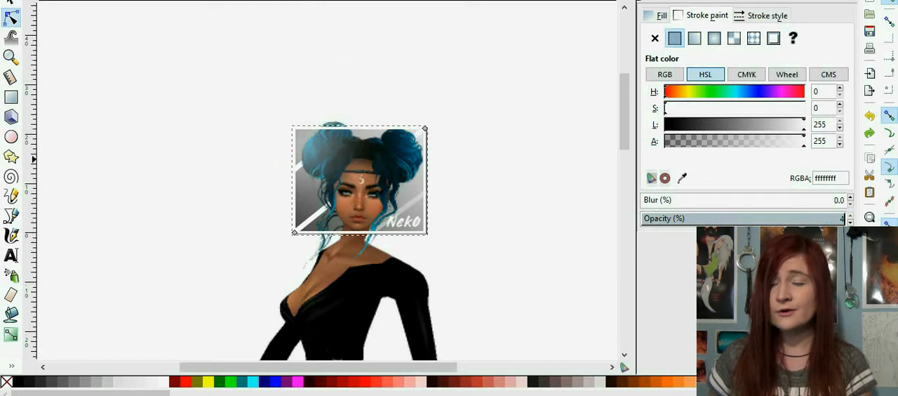
key("Return")
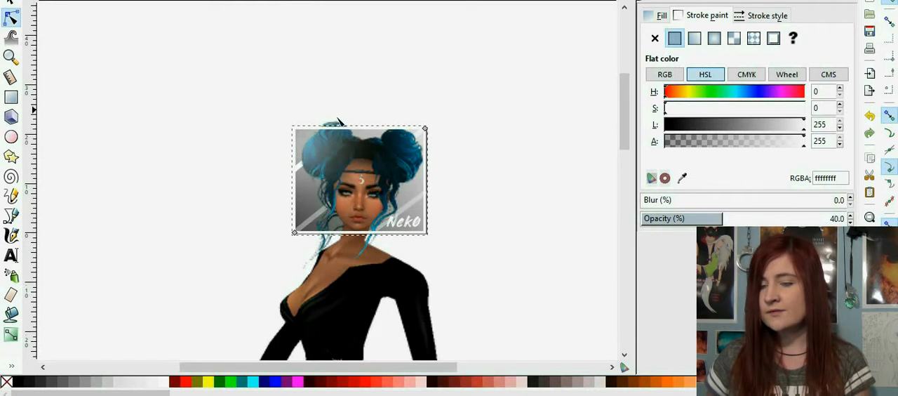
Step: Try to select the upper-left diagonal line underneath the blurred white glow
left_click(300, 164)
key("plus")
key("plus")
key("plus")
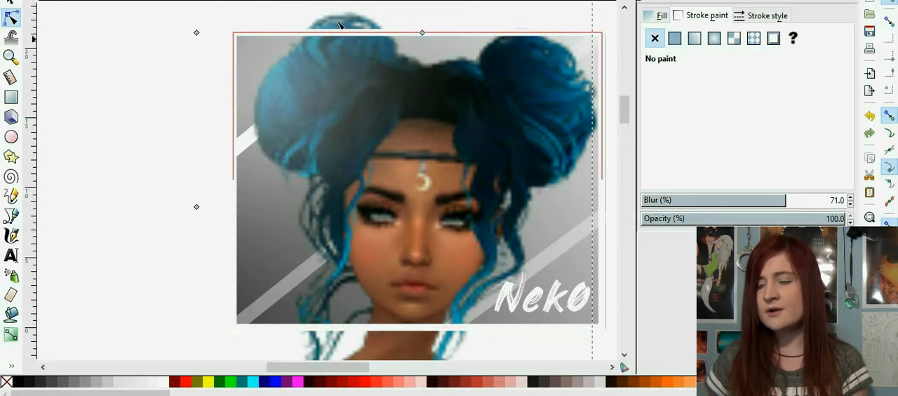
left_click(759, 17)
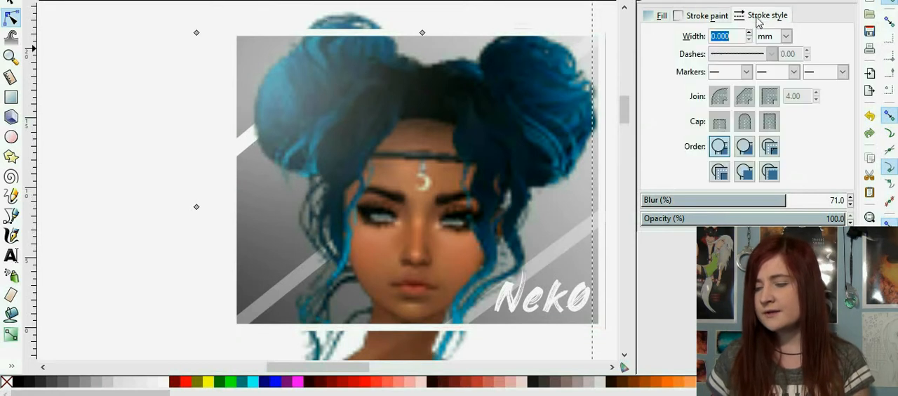
left_click(722, 15)
left_click(132, 219)
left_click(238, 148)
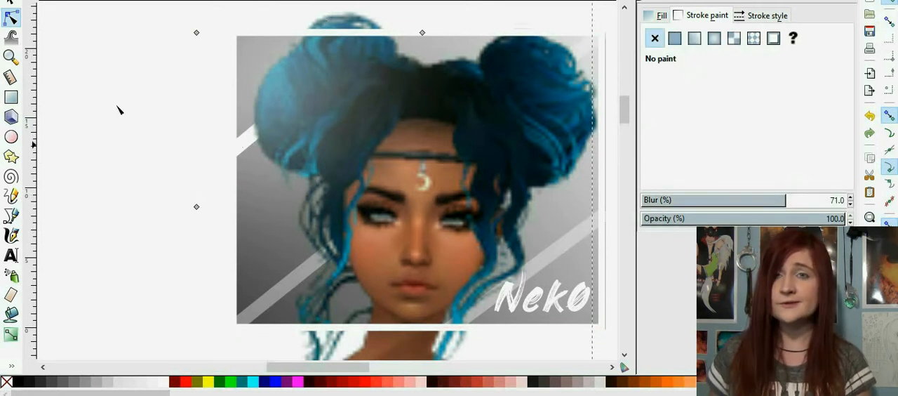
Step: Move the blurred white glow away from the icon to clear access to the upper-left diagonal line
left_click(12, 4)
left_click(64, 157)
left_click(233, 81)
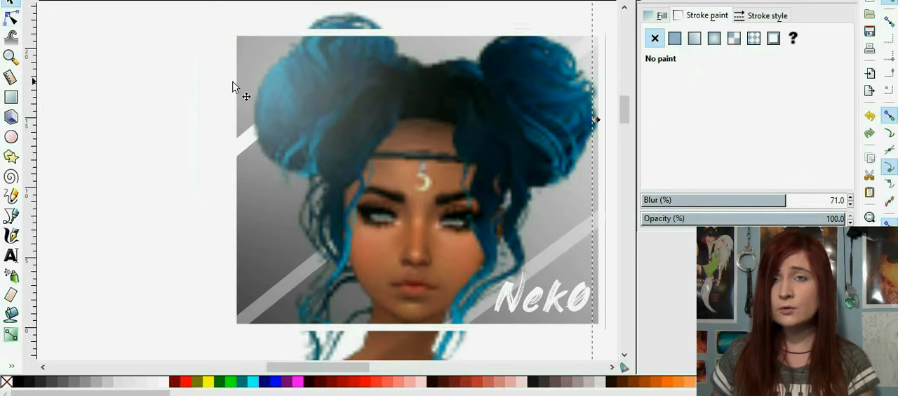
left_click(272, 53)
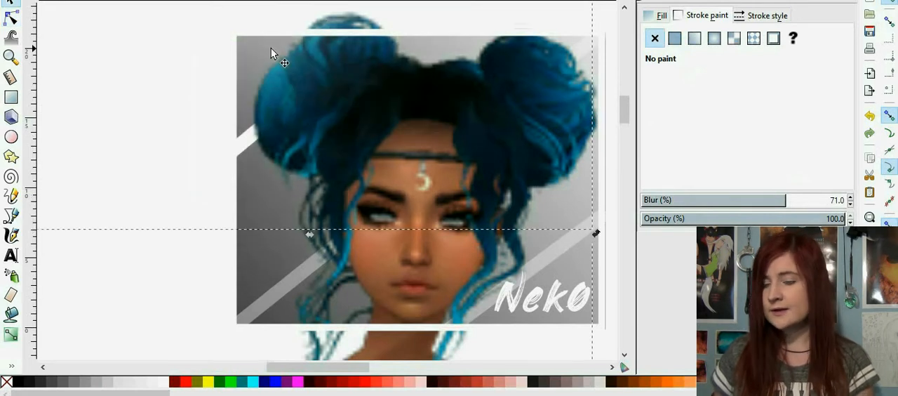
Step: Select the upper-left diagonal line on the icon and set its opacity to 40%
key("shift+Up")
left_click(246, 139)
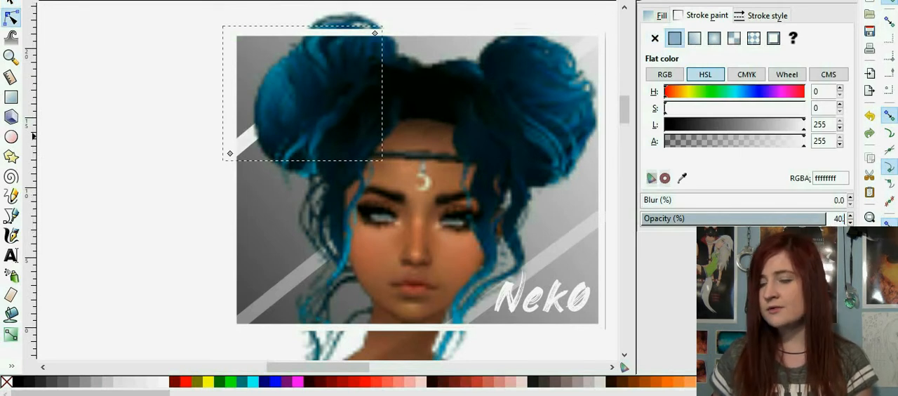
key("Return")
left_click(256, 27)
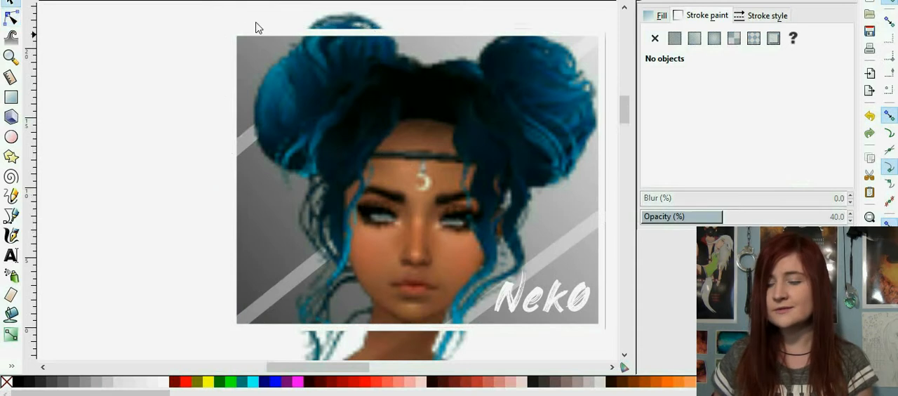
Step: Select the blurred white glow and move it back down over the icon's upper-left area
left_click(245, 52)
scroll(191, 54, "up", 6)
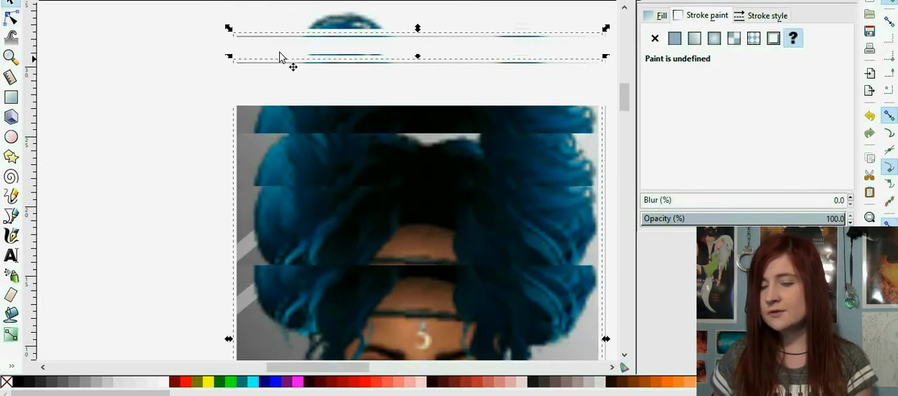
left_click(284, 56)
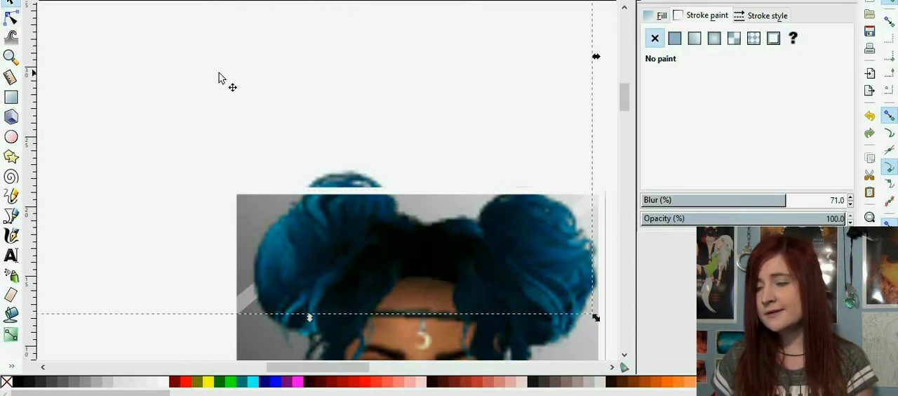
key("shift+Down")
key("shift+Down")
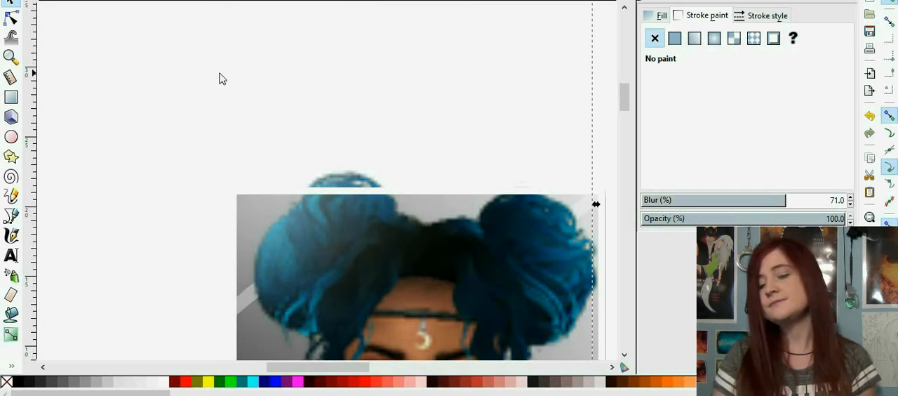
key("shift+Down")
key("minus")
key("minus")
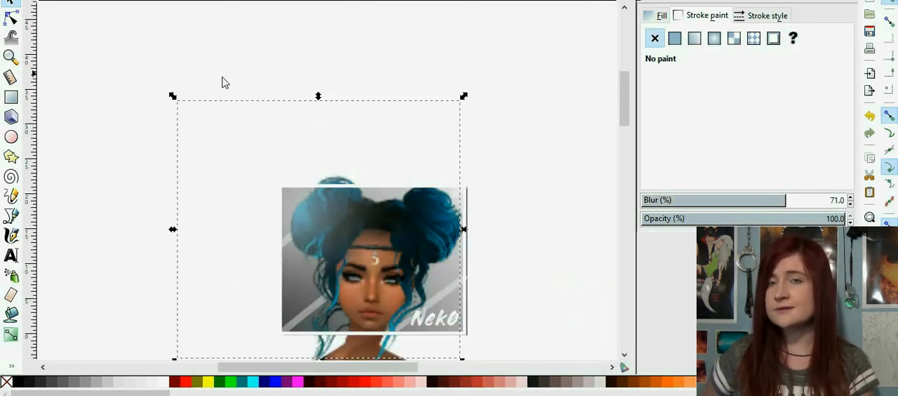
left_click(575, 182)
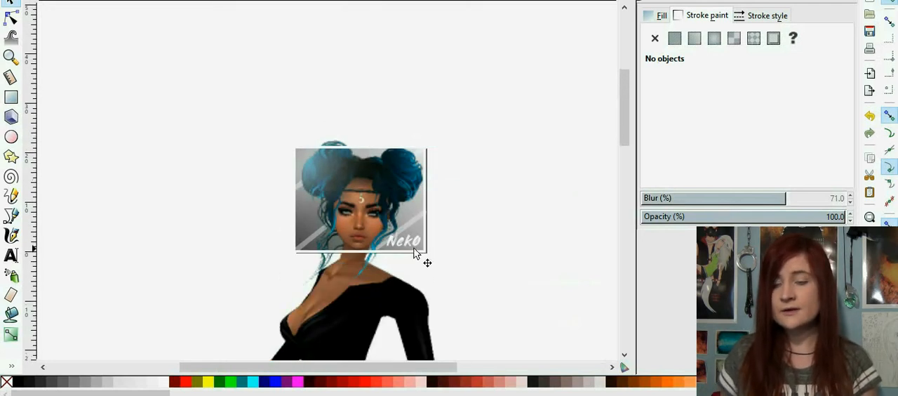
Step: Select the icon's white frame and export the selection area as Mist Clementia.png in the Imvu Icons folder
left_click(415, 259)
left_click(17, 2)
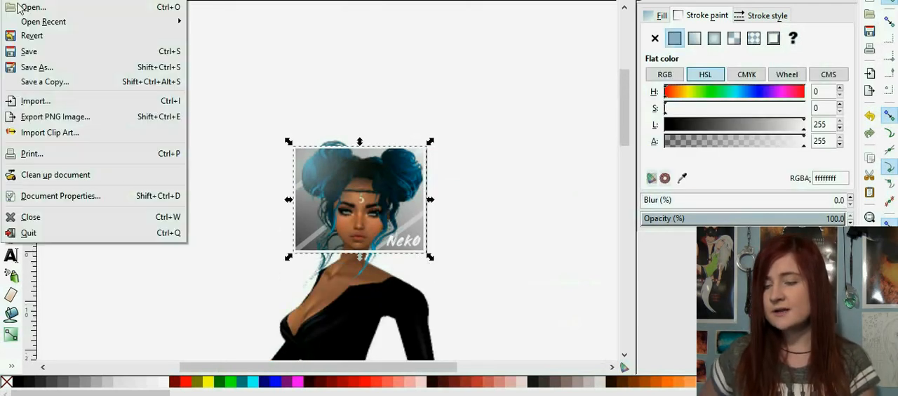
left_click(53, 116)
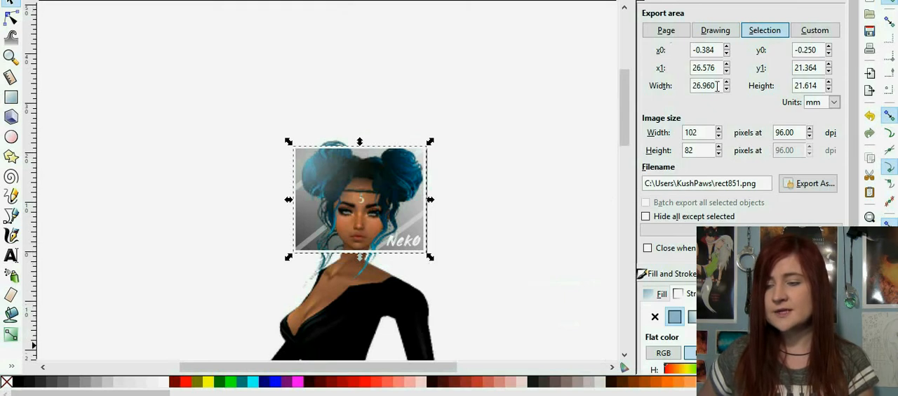
left_click(802, 190)
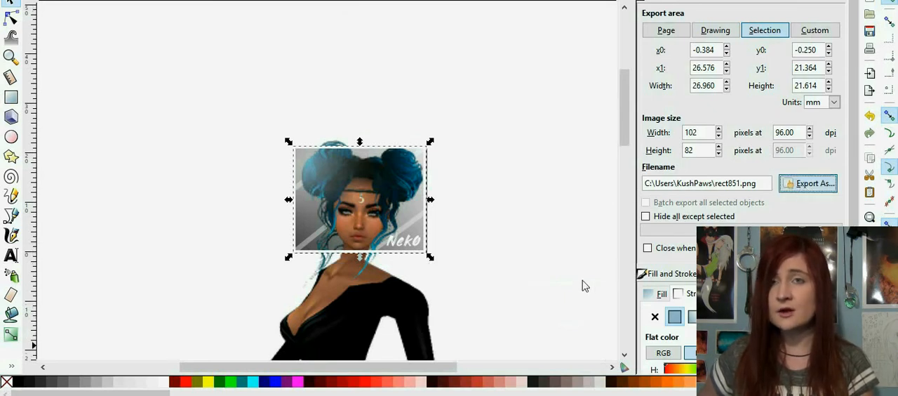
left_click(339, 342)
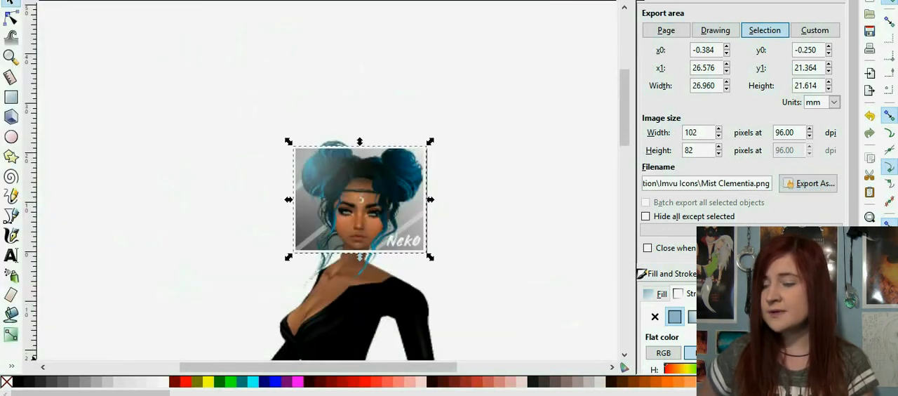
Step: Change the PNG export area to the page at 100 x 80 px and export it as Mist Clementia.png in the Imvu Icons folder
left_click(419, 257)
key("r")
left_click(11, 19)
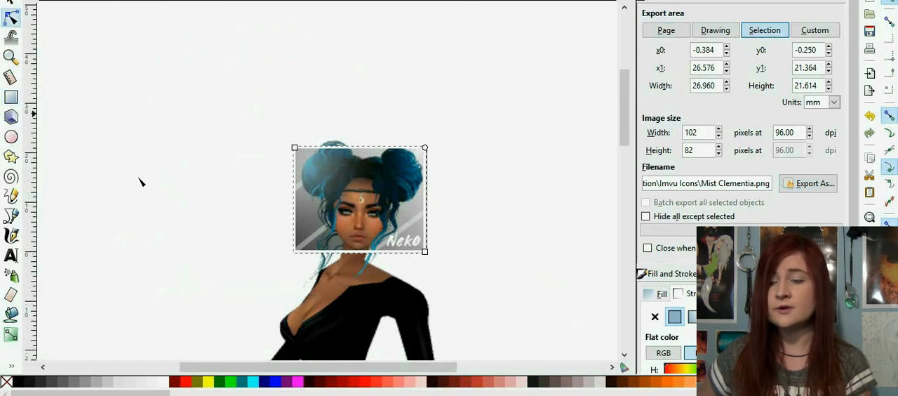
left_click(139, 179)
left_click(420, 252)
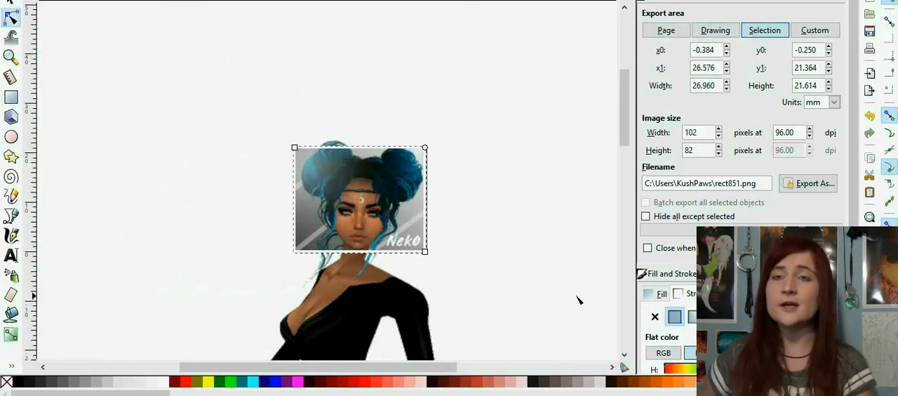
key("plus")
left_click(647, 31)
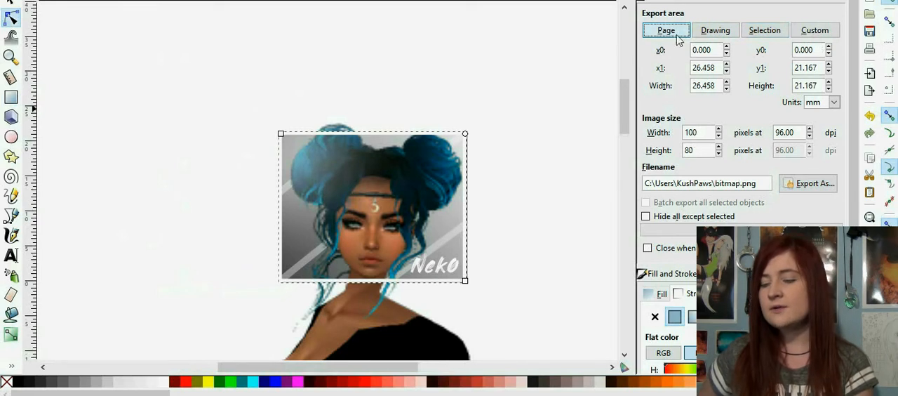
left_click(798, 185)
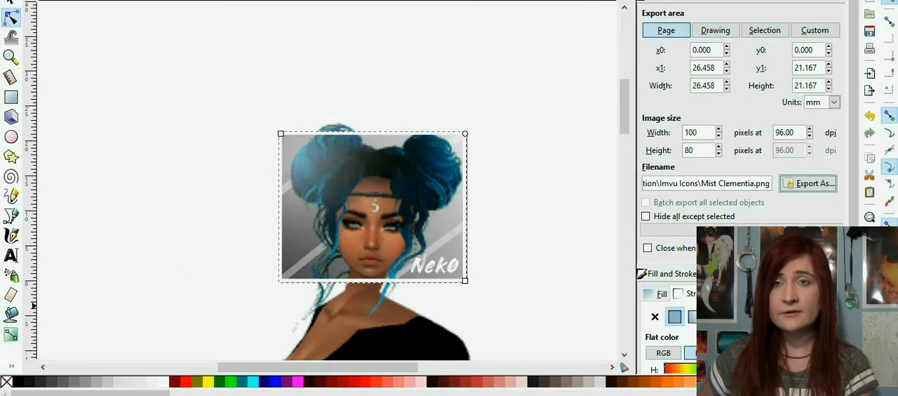
left_click(538, 241)
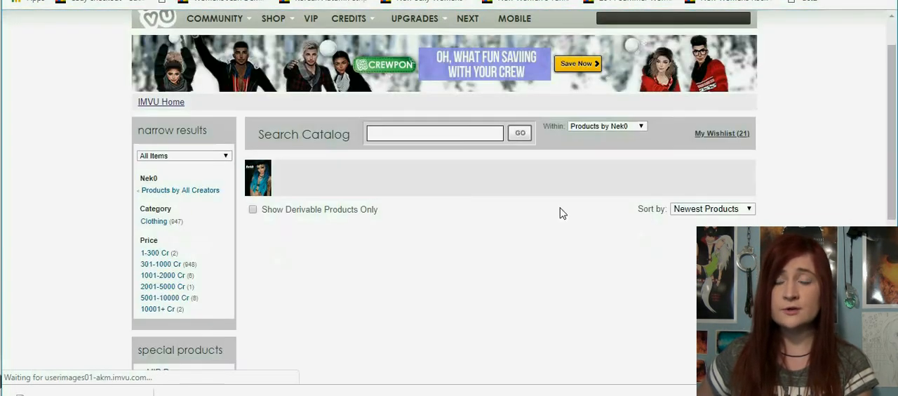
Step: Find the *NK* Mist Clementia hairstyle in the IMVU catalog product list in the browser and open its product page
scroll(505, 211, "down", 5)
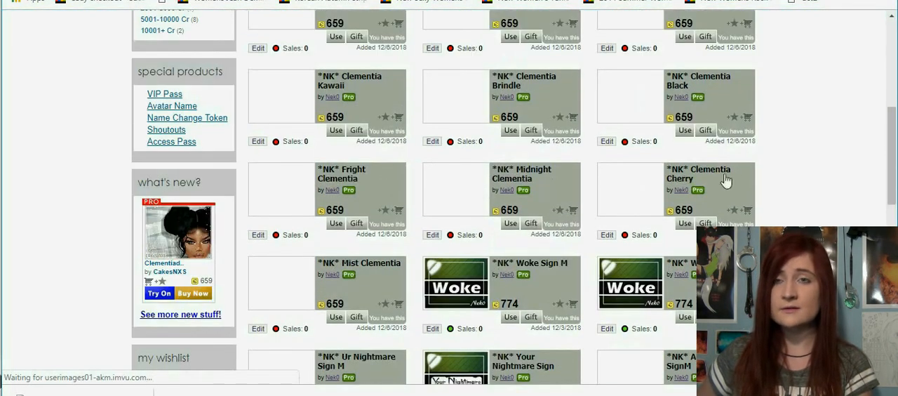
scroll(561, 142, "down", 1)
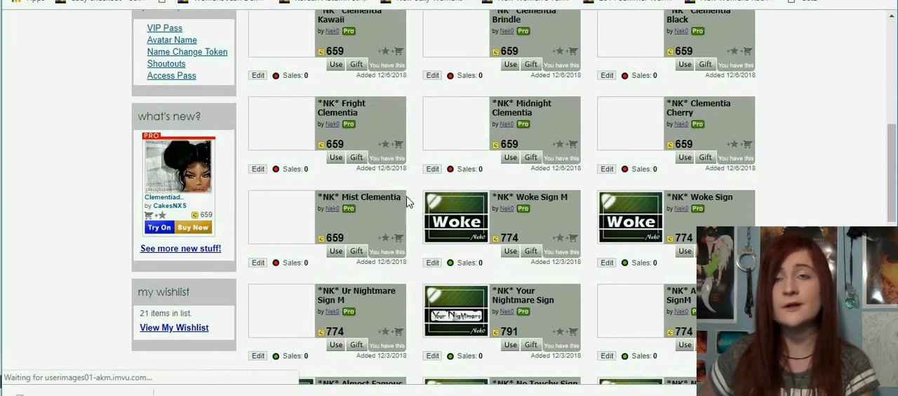
left_click_drag(407, 198, 342, 201)
left_click(342, 200)
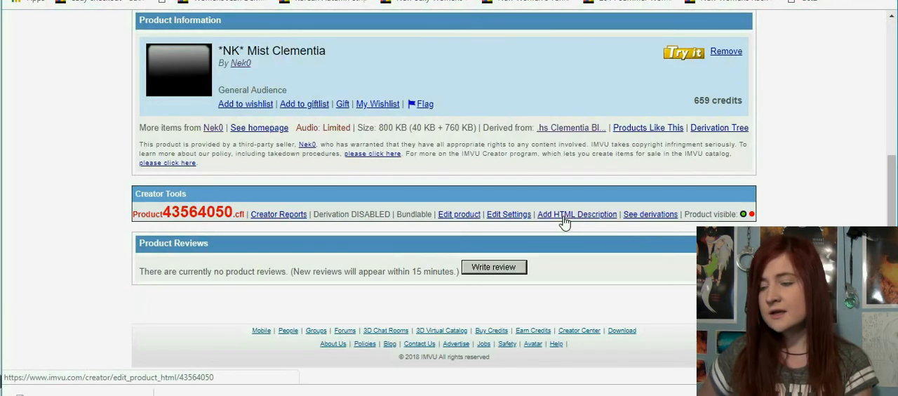
Step: Open the product's HTML description form and choose Mist Clementia.png as its product image
left_click(561, 216)
scroll(429, 147, "down", 3)
left_click(428, 148)
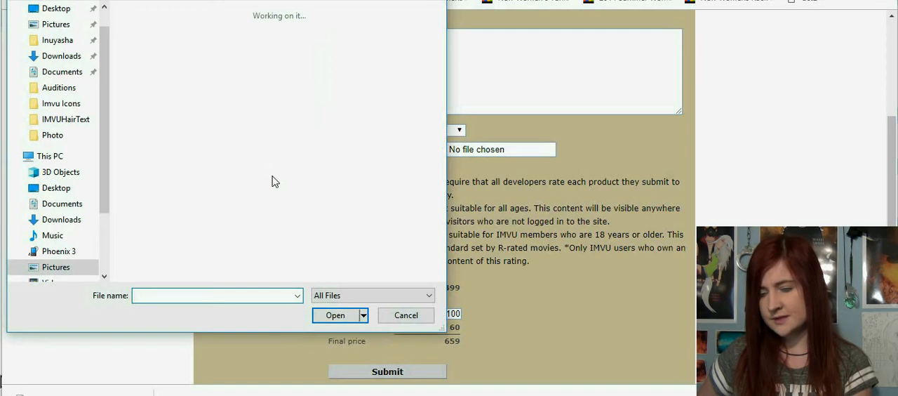
scroll(274, 177, "down", 5)
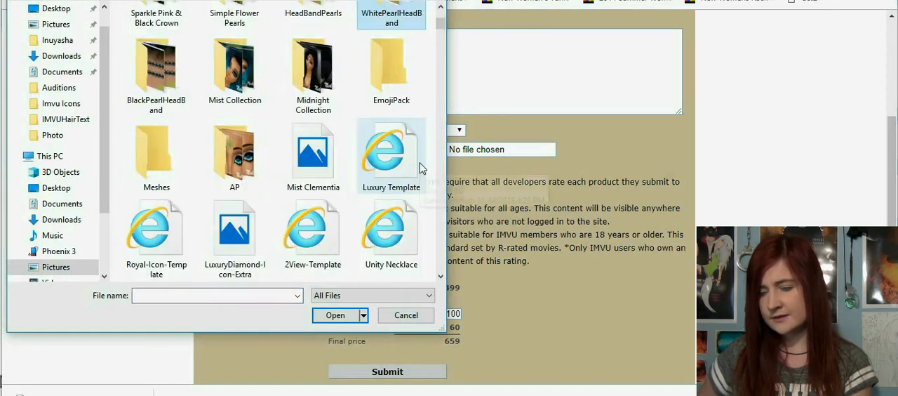
left_click(316, 163)
left_click(336, 315)
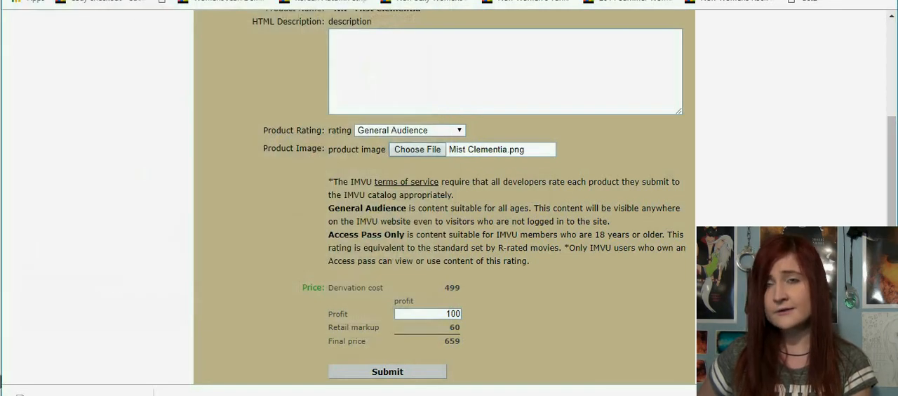
Step: Submit the product form and check the uploaded icon on the product page
scroll(386, 281, "down", 1)
left_click(387, 305)
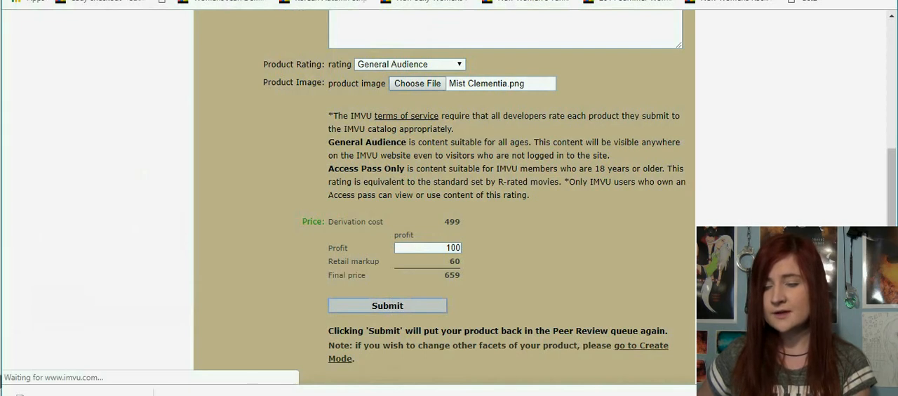
scroll(444, 196, "down", 4)
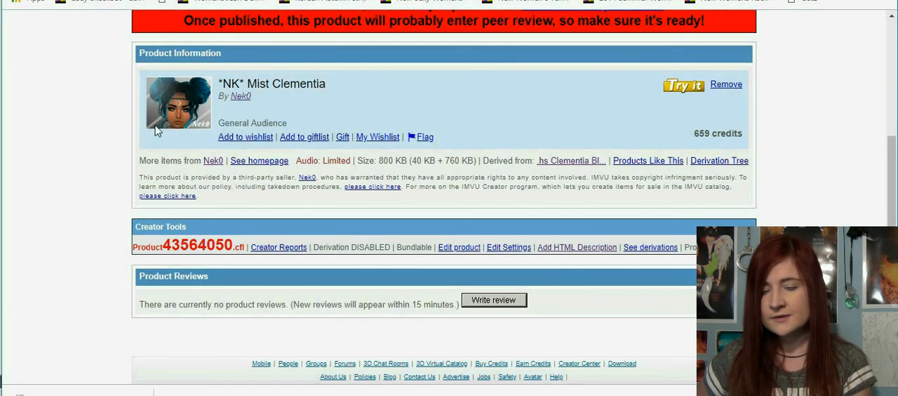
Step: Switch back to Inkscape and pull the white frame's upper-left and lower-right corners slightly to fit the page edges
left_click(440, 395)
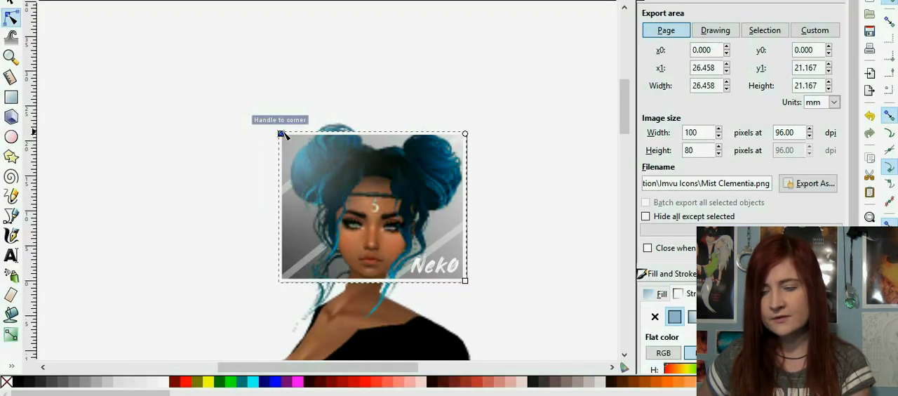
left_click_drag(284, 132, 285, 133)
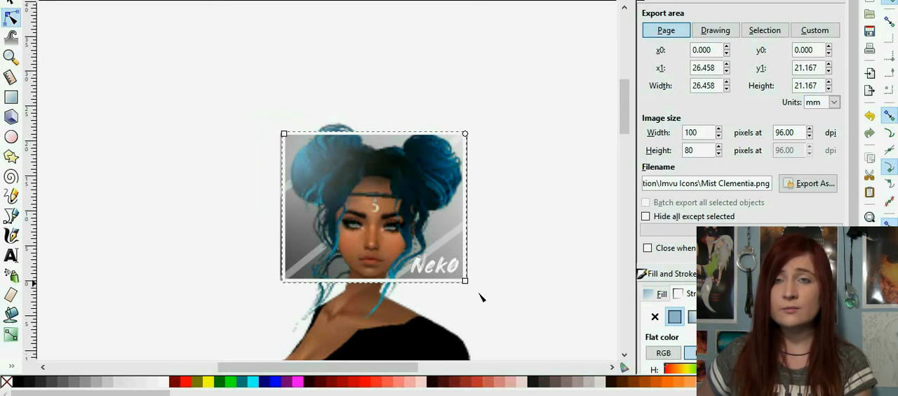
left_click_drag(465, 283, 467, 280)
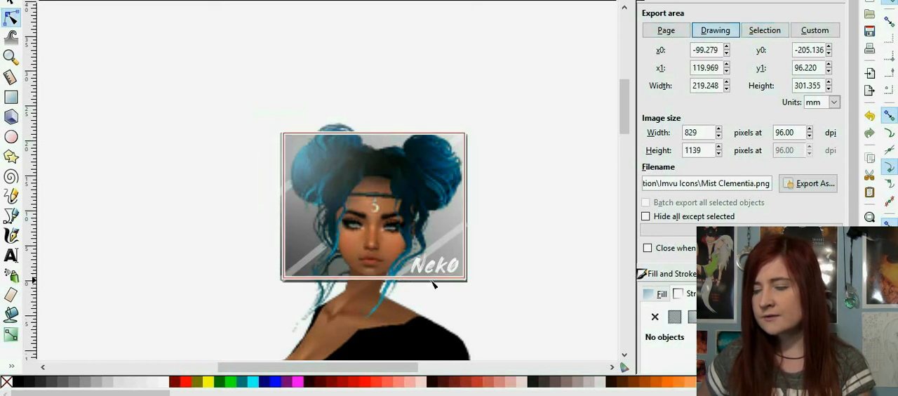
Step: Export the selected white frame's area at 100 x 80 px, replacing Mist Clementia.png in the Imvu Icons folder
left_click(726, 30)
left_click(679, 32)
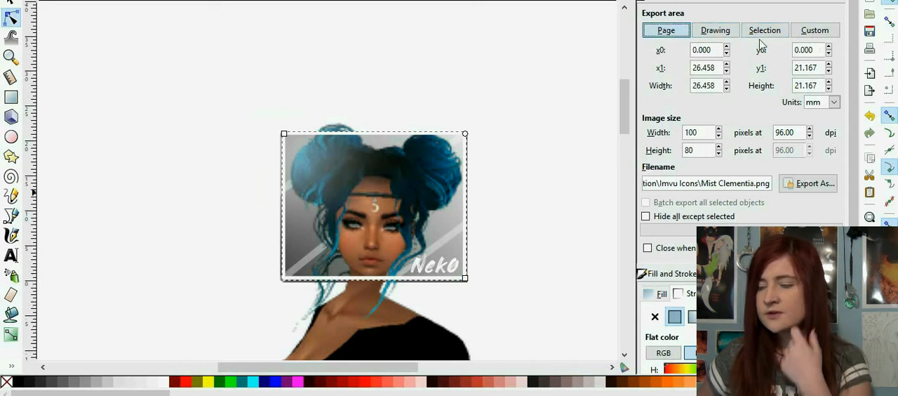
left_click(760, 34)
left_click(552, 224)
left_click(460, 278)
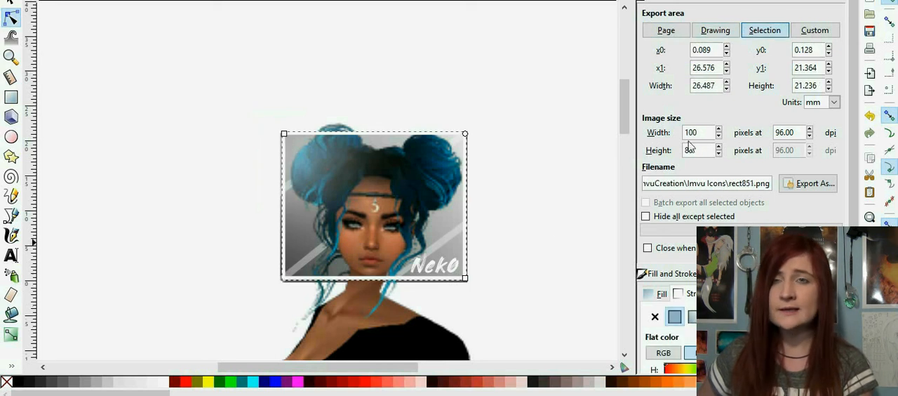
left_click(809, 183)
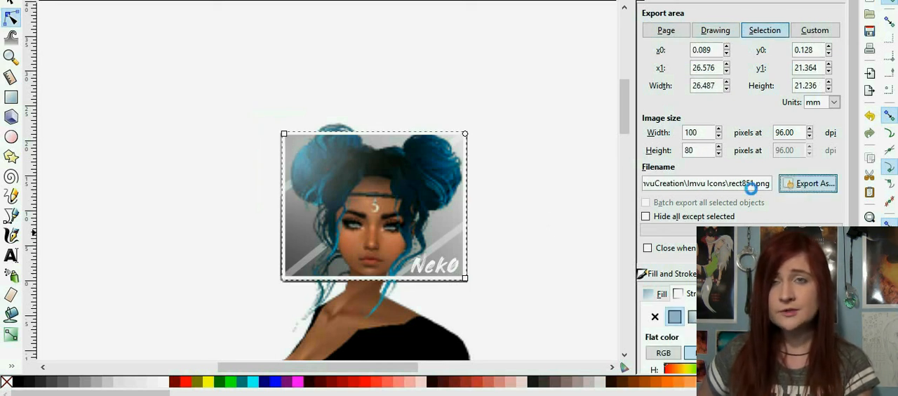
left_click(311, 144)
left_click(341, 337)
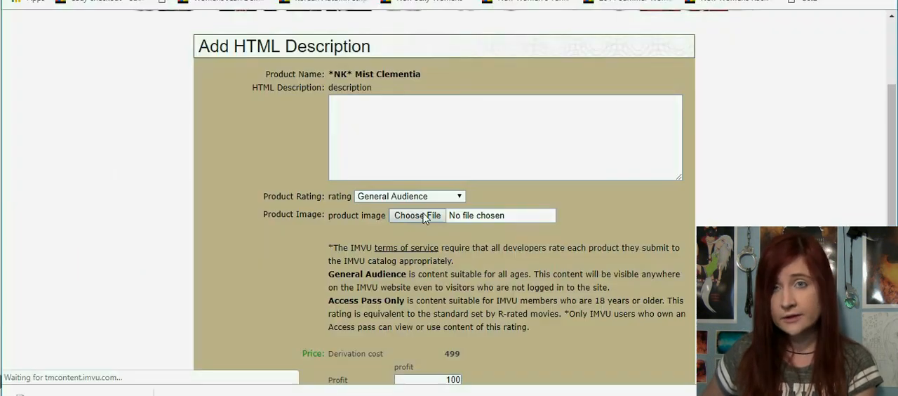
Step: Choose the re-exported Mist Clementia.png as the product image in the browser's HTML description form
left_click(390, 217)
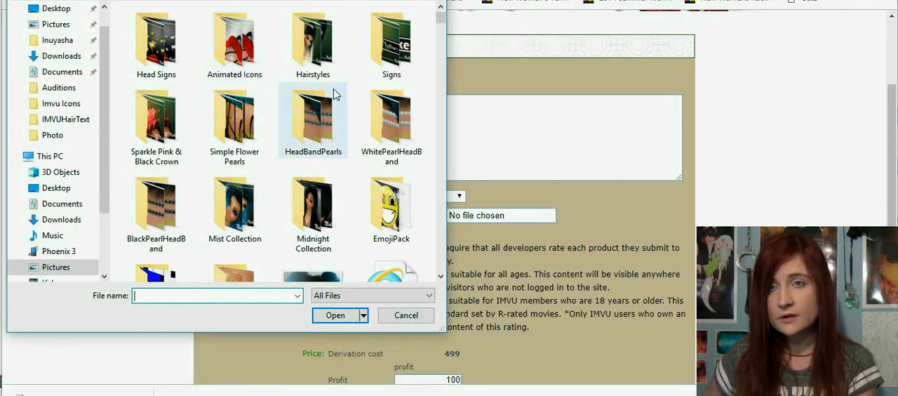
scroll(335, 97, "down", 2)
left_click(317, 204)
left_click(336, 315)
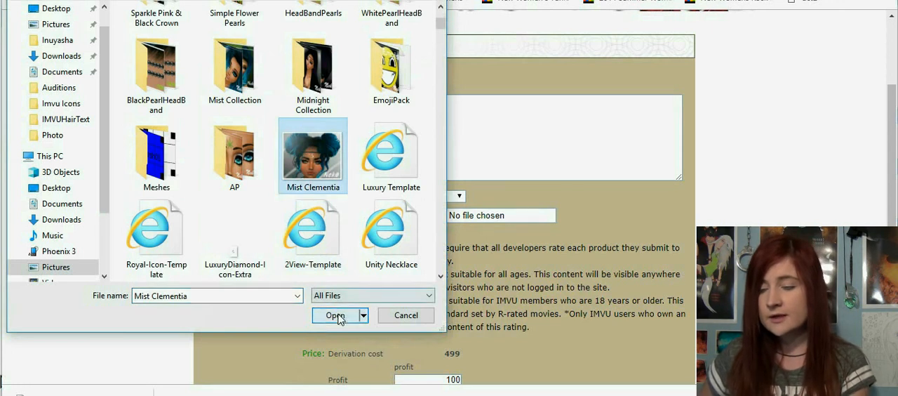
Step: Submit the form with the new icon and check the icon's edges on the product page
scroll(558, 306, "down", 1)
scroll(558, 307, "down", 1)
left_click(395, 373)
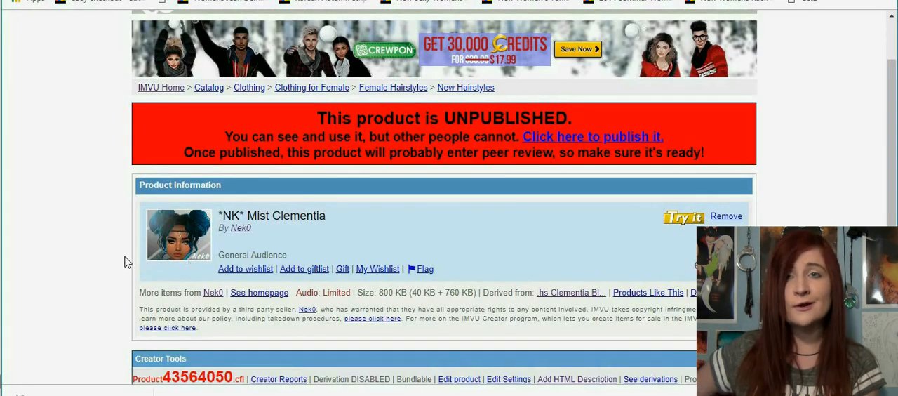
scroll(99, 234, "down", 1)
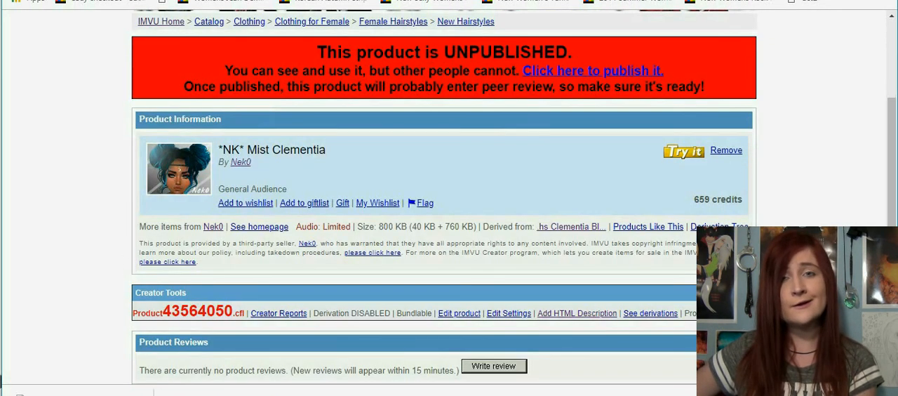